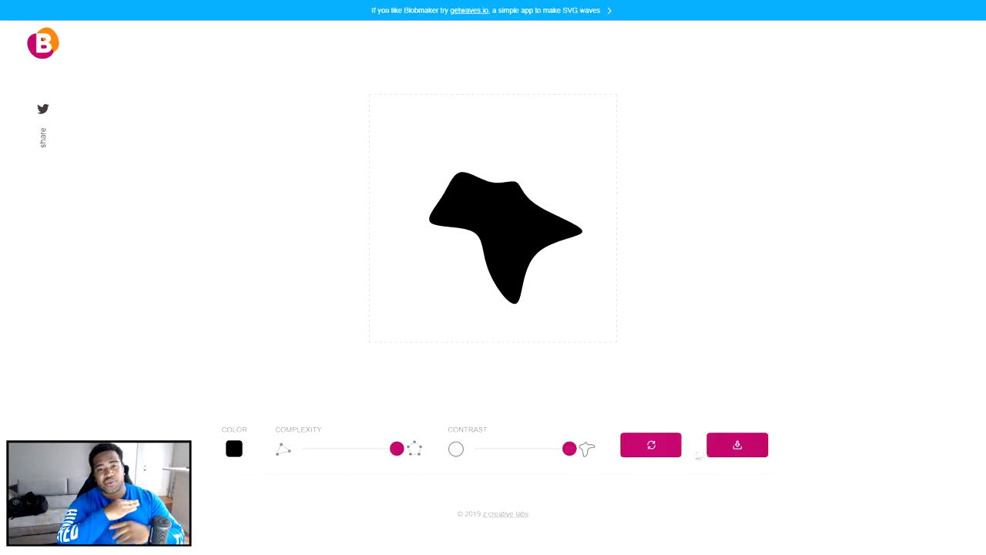
Regenerate the Blobmaker blob repeatedly in search of a better shape
click(655, 448)
click(655, 449)
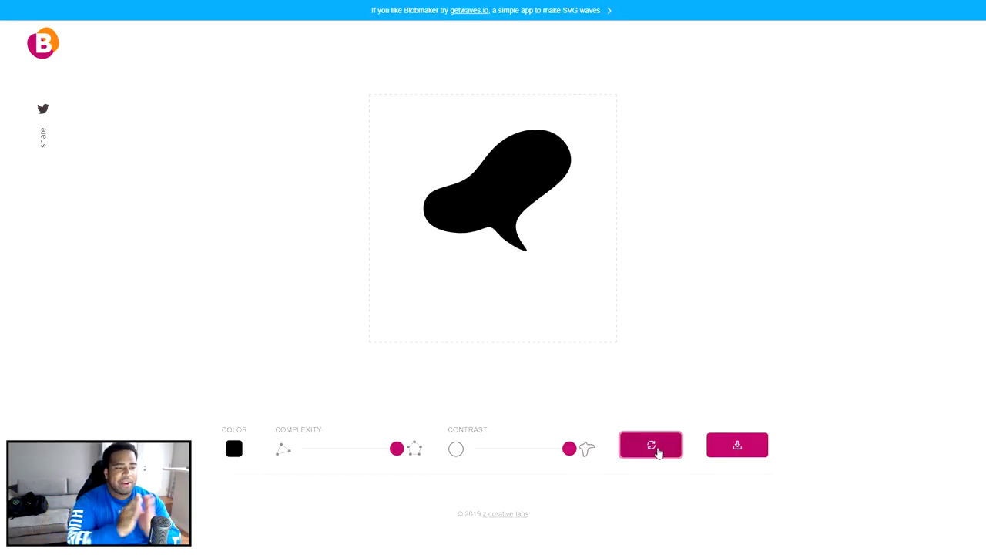
click(655, 449)
click(655, 449)
click(655, 449)
click(655, 448)
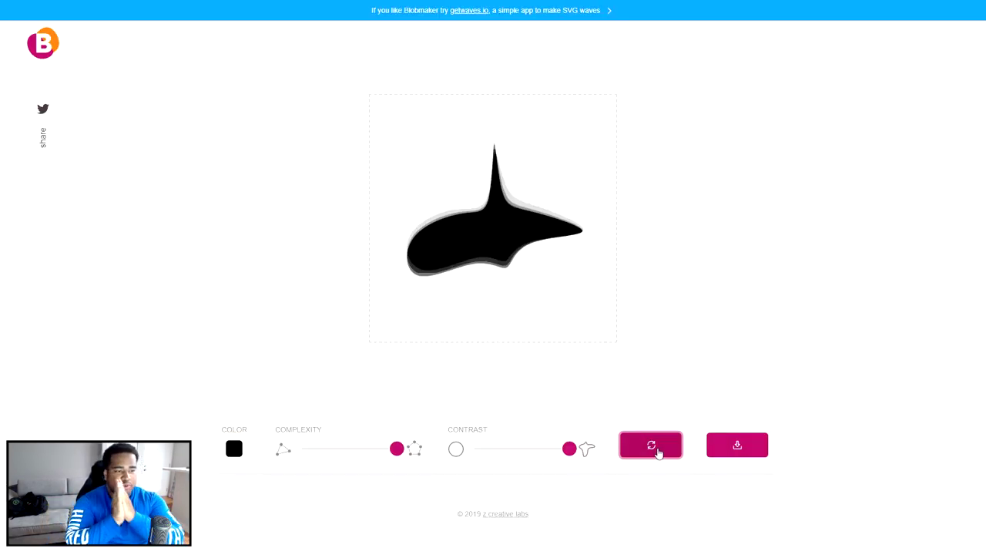
click(655, 449)
click(655, 449)
click(569, 449)
Adjust the Complexity and Contrast sliders, pushing contrast to maximum, and regenerate the blob
drag(397, 448, 385, 449)
mouse_move(569, 448)
mouse_down()
mouse_move(550, 448)
mouse_move(568, 449)
mouse_up()
drag(386, 449, 315, 448)
mouse_move(567, 448)
mouse_down()
mouse_move(475, 449)
mouse_move(568, 449)
mouse_up()
click(663, 453)
drag(315, 448, 362, 448)
click(667, 451)
Capture the blob with Lightshot, sketch red edge lines and a letter A, then close the capture
key(Print)
drag(375, 113, 601, 266)
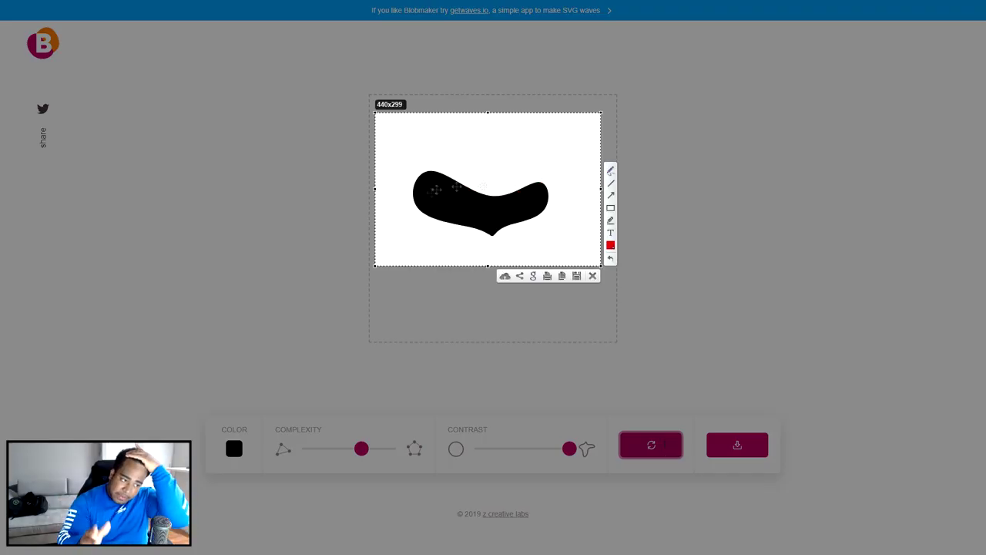
mouse_move(420, 170)
mouse_down()
mouse_move(513, 193)
mouse_move(424, 171)
mouse_move(487, 198)
mouse_up()
mouse_move(422, 171)
mouse_down()
mouse_move(413, 197)
mouse_move(537, 187)
mouse_move(512, 232)
mouse_move(478, 202)
mouse_up()
key(ctrl+z)
key(ctrl+z)
mouse_move(538, 219)
mouse_down()
mouse_move(485, 237)
mouse_move(445, 228)
mouse_up()
drag(463, 143, 478, 140)
drag(497, 222, 474, 223)
drag(464, 183, 537, 185)
key(Escape)
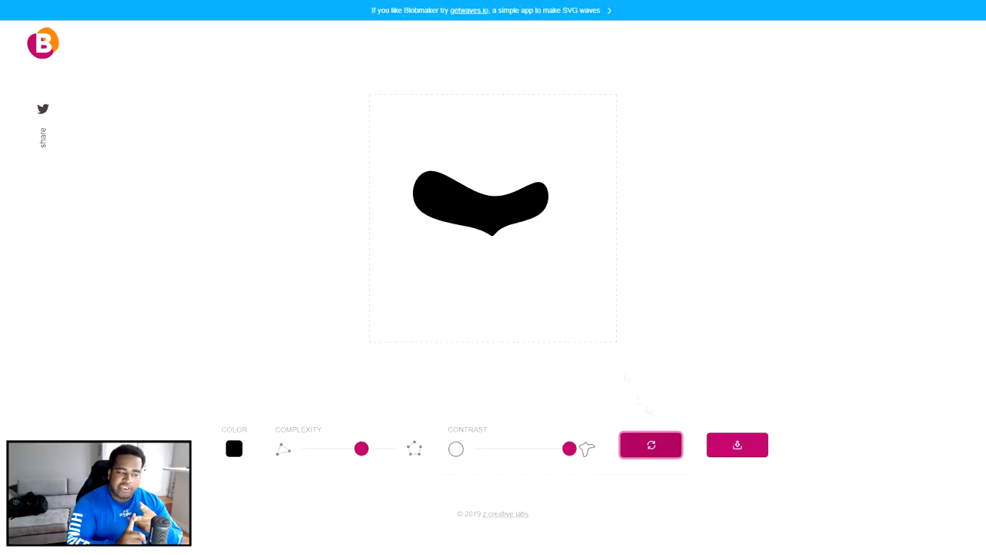
Regenerate the blob twice, capture it, and trace its right side and bottom with red lines
click(643, 442)
click(651, 451)
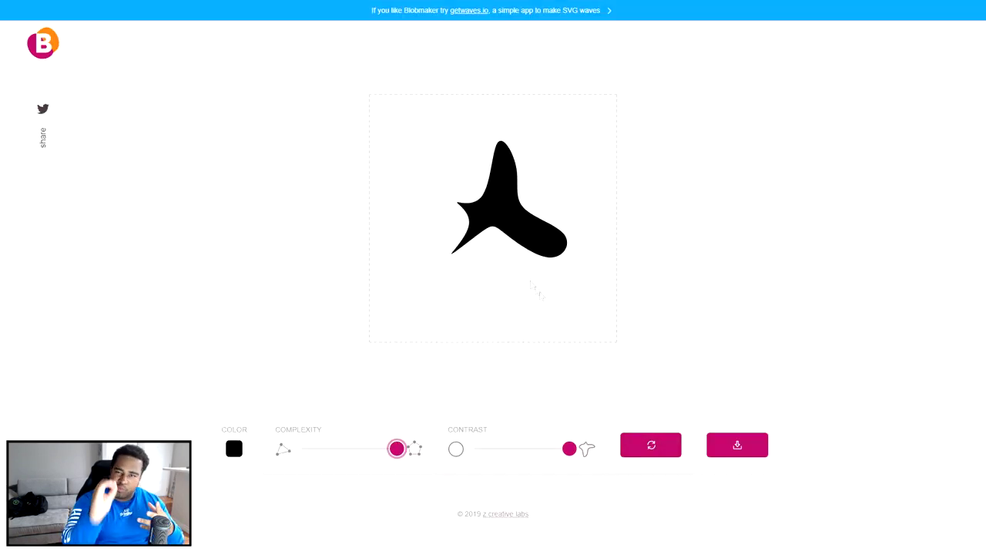
key(Print)
drag(294, 38, 670, 362)
drag(453, 259, 473, 200)
key(ctrl+z)
mouse_move(453, 255)
mouse_down()
mouse_move(493, 182)
mouse_move(499, 133)
mouse_move(526, 209)
mouse_move(572, 247)
mouse_move(500, 233)
mouse_up()
key(ctrl+z)
key(ctrl+z)
key(ctrl+z)
mouse_move(501, 136)
mouse_down()
mouse_move(551, 209)
mouse_move(516, 164)
mouse_move(562, 243)
mouse_up()
key(ctrl+z)
mouse_move(500, 134)
mouse_down()
mouse_move(567, 248)
mouse_move(414, 204)
mouse_up()
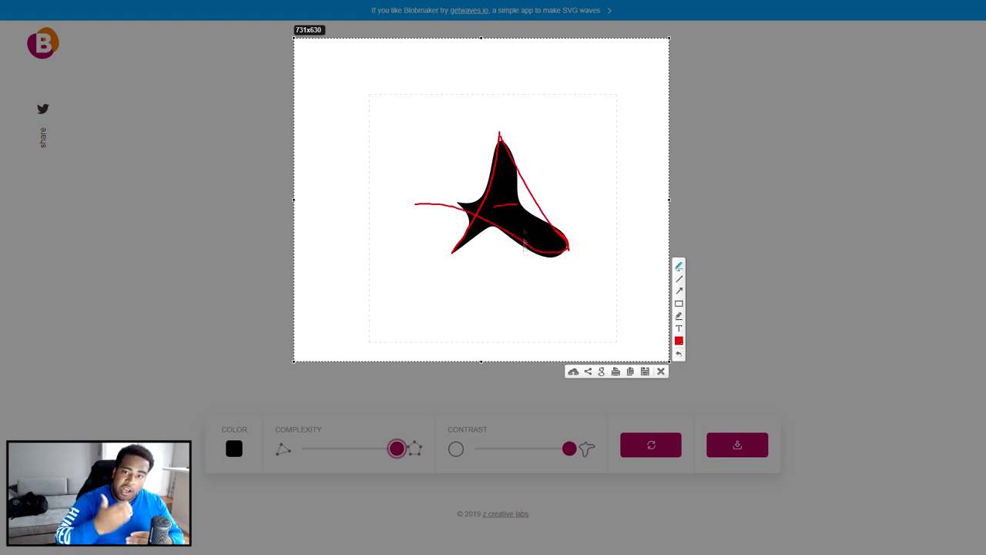
drag(456, 253, 571, 267)
mouse_move(414, 200)
mouse_down()
mouse_move(461, 197)
mouse_move(490, 129)
mouse_up()
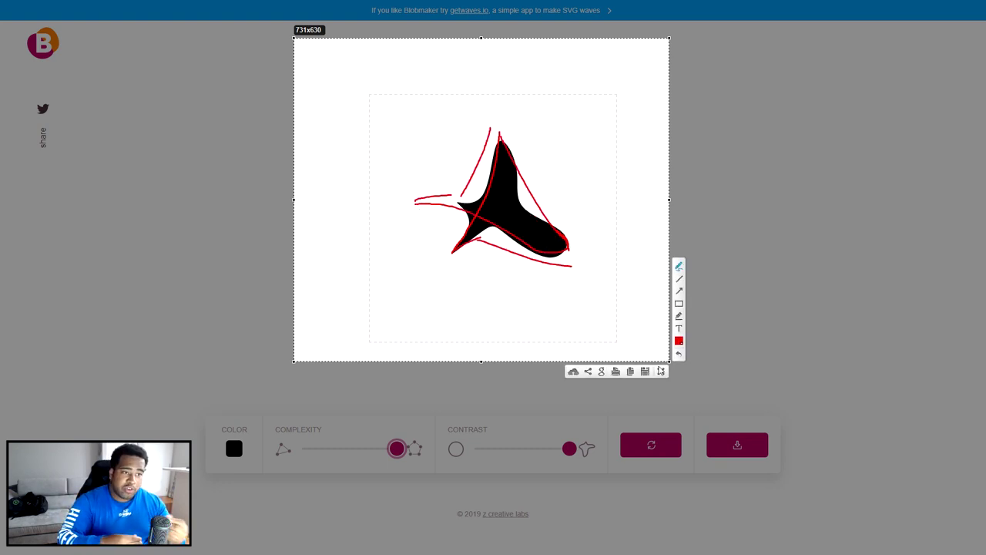
Discard the screenshot and regenerate the blob several more times
click(661, 371)
click(655, 446)
click(656, 446)
click(659, 447)
click(658, 447)
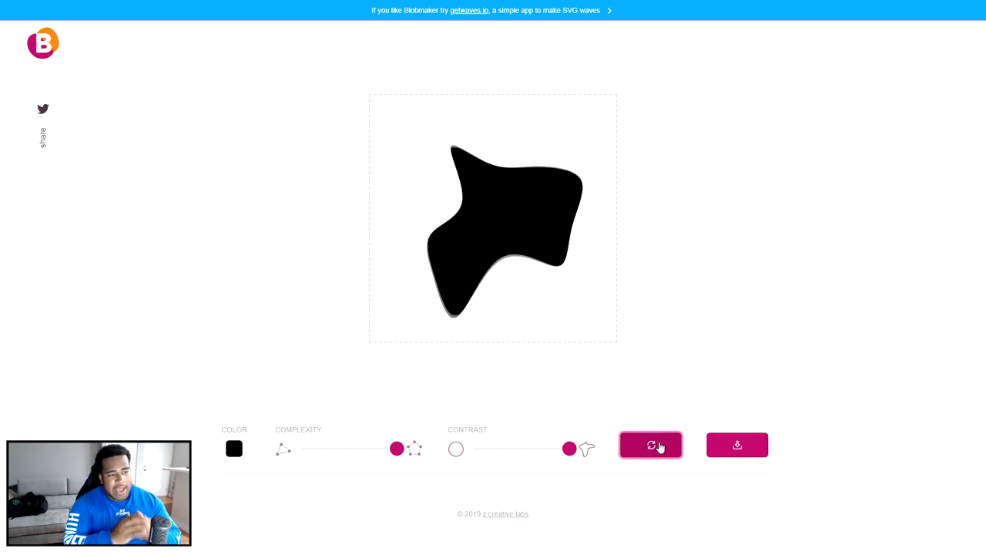
Lower the blob's complexity to a middle setting and regenerate it into a teardrop
click(658, 445)
click(658, 444)
drag(397, 448, 339, 449)
click(647, 445)
click(640, 444)
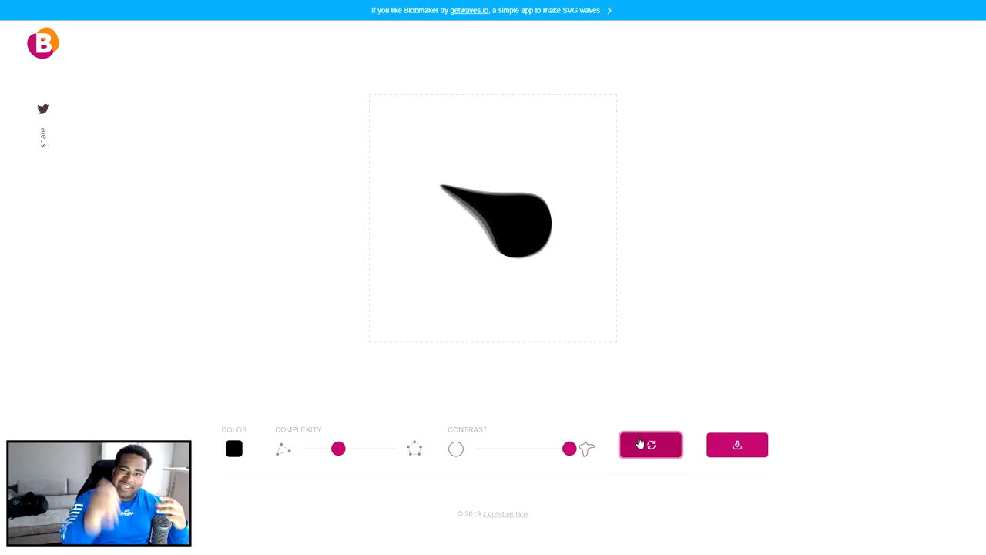
Capture the teardrop blob with Lightshot and try red diagonal strokes from its tip
key(Print)
drag(338, 68, 683, 378)
mouse_move(441, 185)
mouse_down()
mouse_move(592, 225)
mouse_move(515, 240)
mouse_move(546, 287)
mouse_up()
drag(441, 185, 537, 260)
key(ctrl+z)
key(ctrl+z)
key(ctrl+z)
mouse_move(441, 184)
mouse_down()
mouse_move(514, 194)
mouse_move(546, 230)
mouse_up()
key(ctrl+z)
Trace the blob's lower edge and full outline in red, then close the capture
drag(440, 185, 548, 237)
drag(474, 197, 598, 282)
key(ctrl+z)
drag(529, 246, 599, 282)
key(ctrl+z)
key(ctrl+z)
mouse_move(440, 185)
mouse_down()
mouse_move(498, 193)
mouse_move(558, 248)
mouse_move(414, 167)
mouse_up()
key(Escape)
Regenerate the blob twice, capture it, and sketch a red triangle inside it
click(663, 443)
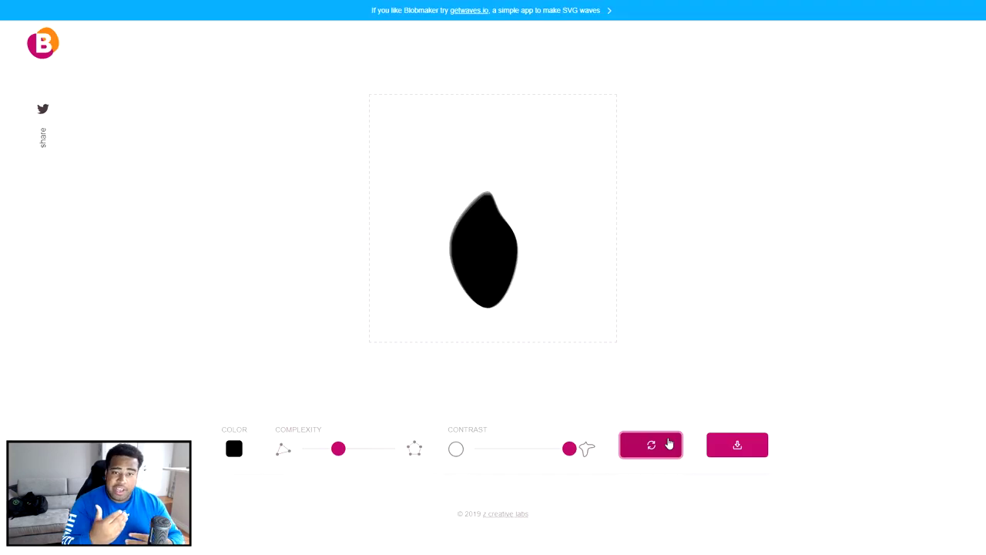
click(664, 442)
key(Print)
mouse_move(341, 75)
mouse_down()
mouse_move(455, 161)
mouse_move(663, 375)
mouse_up()
mouse_move(493, 148)
mouse_down()
mouse_move(467, 235)
mouse_move(497, 248)
mouse_move(529, 238)
mouse_move(494, 148)
mouse_up()
mouse_move(493, 199)
mouse_down()
mouse_move(494, 181)
mouse_move(501, 218)
mouse_move(503, 206)
mouse_move(447, 206)
mouse_move(531, 222)
mouse_move(463, 222)
mouse_move(436, 202)
mouse_move(485, 197)
mouse_move(566, 212)
mouse_up()
Regenerate into a triangle blob, capture it, and draw a red curved arrow beside it
click(664, 446)
click(664, 445)
click(664, 445)
key(Print)
drag(309, 67, 675, 369)
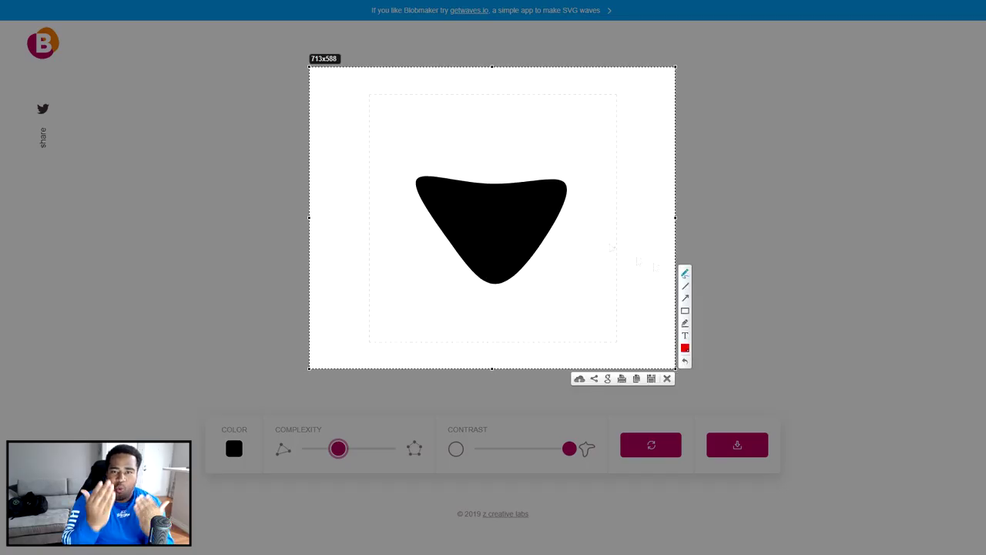
mouse_move(423, 174)
mouse_down()
mouse_move(506, 187)
mouse_move(569, 222)
mouse_move(449, 245)
mouse_move(422, 189)
mouse_up()
key(ctrl+z)
Sketch red freehand stripes inside the blob, trace its outline, and close the capture
key(ctrl+z)
drag(522, 152, 606, 239)
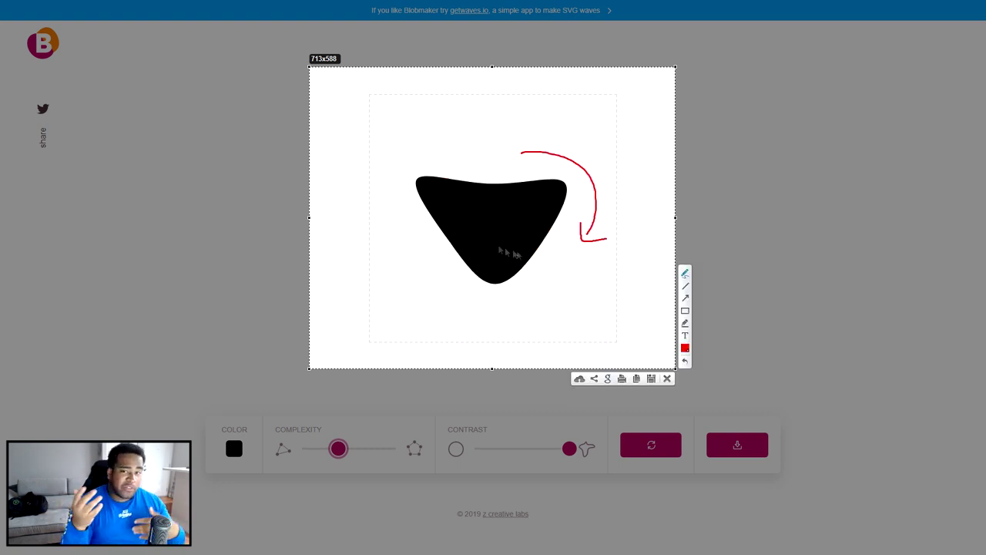
mouse_move(459, 222)
mouse_down()
mouse_move(493, 260)
mouse_move(526, 210)
mouse_up()
key(ctrl+z)
key(ctrl+z)
click(685, 273)
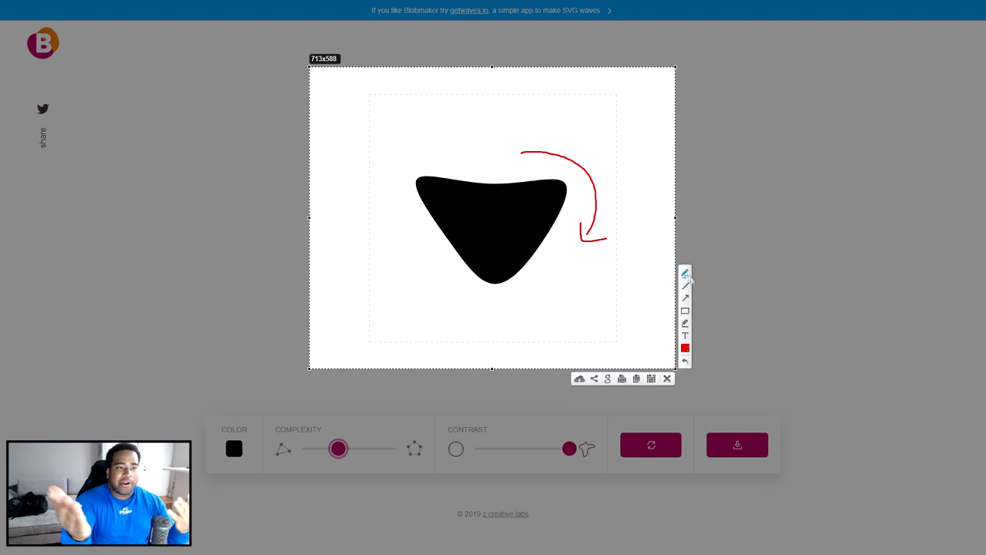
mouse_move(510, 255)
mouse_down()
mouse_move(473, 257)
mouse_move(510, 253)
mouse_move(473, 235)
mouse_up()
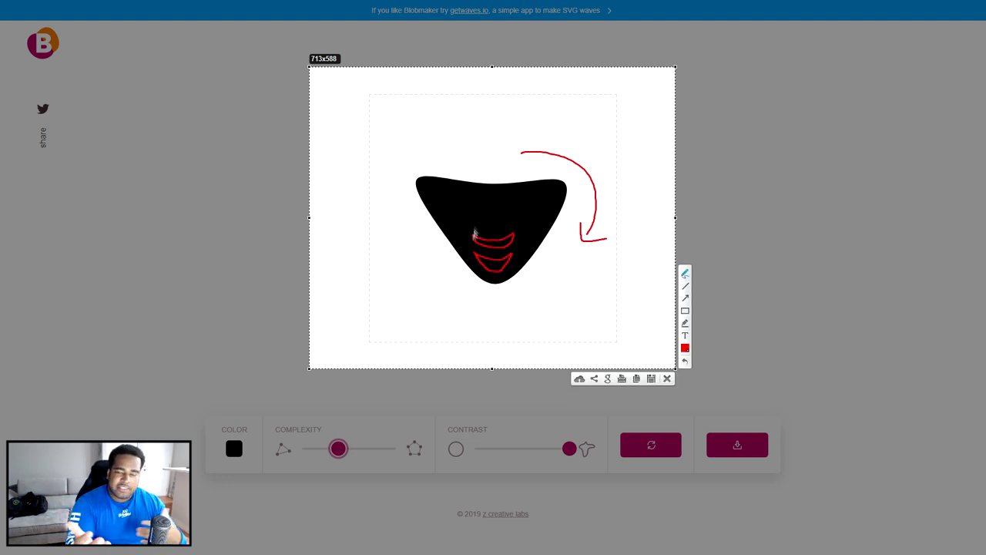
drag(492, 185, 460, 260)
key(ctrl+z)
mouse_move(490, 183)
mouse_down()
mouse_move(436, 224)
mouse_move(505, 285)
mouse_move(567, 180)
mouse_up()
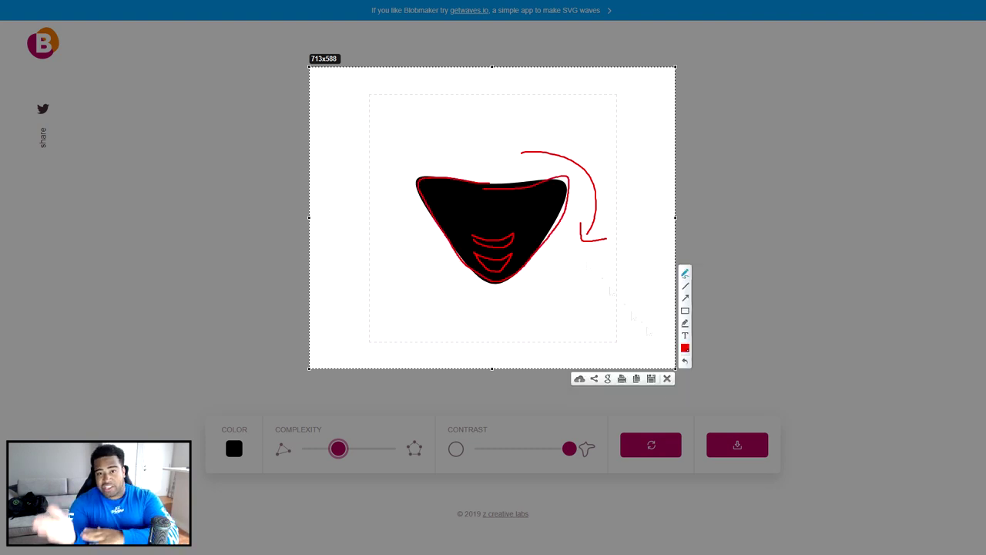
click(661, 379)
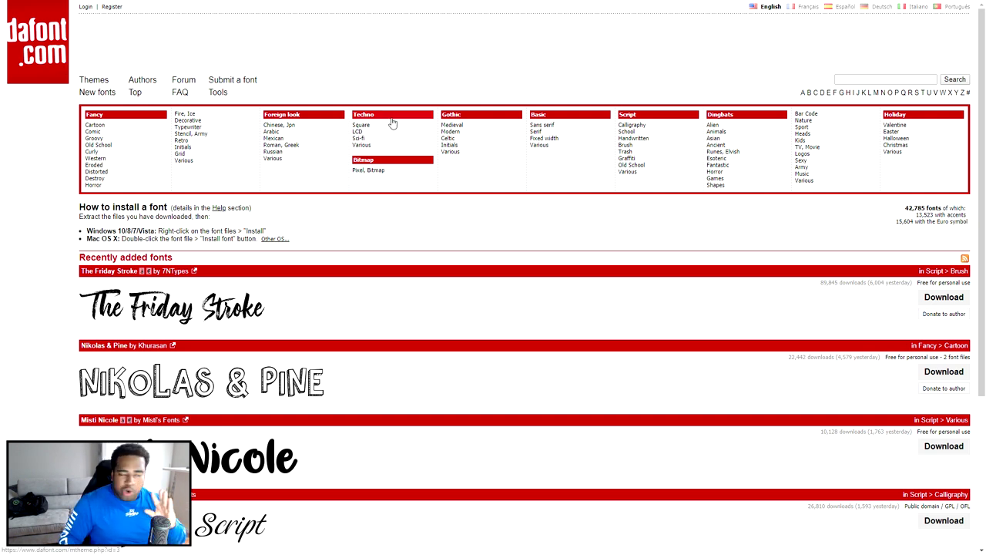
Open DaFont's Techno > Various category and scroll down its font list
click(366, 145)
scroll(183, 343, down, 2)
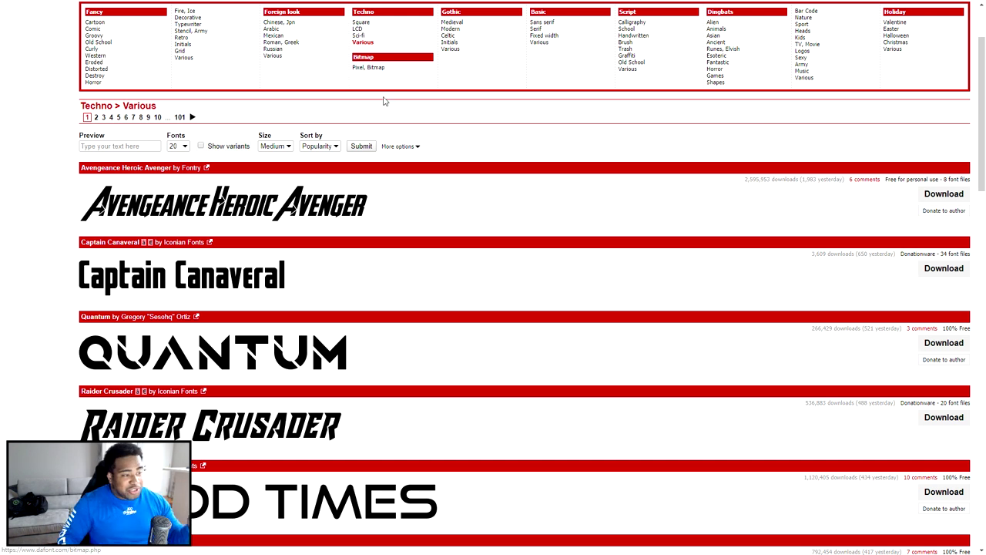
Filter the list to free fonts with preview text 'A', submit, and scroll through the results
click(395, 146)
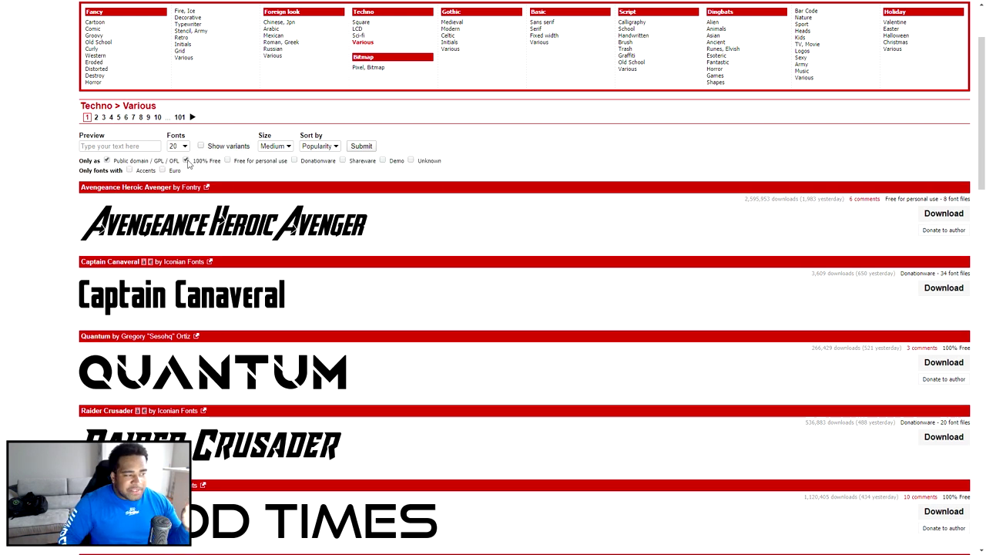
click(129, 145)
text(A)
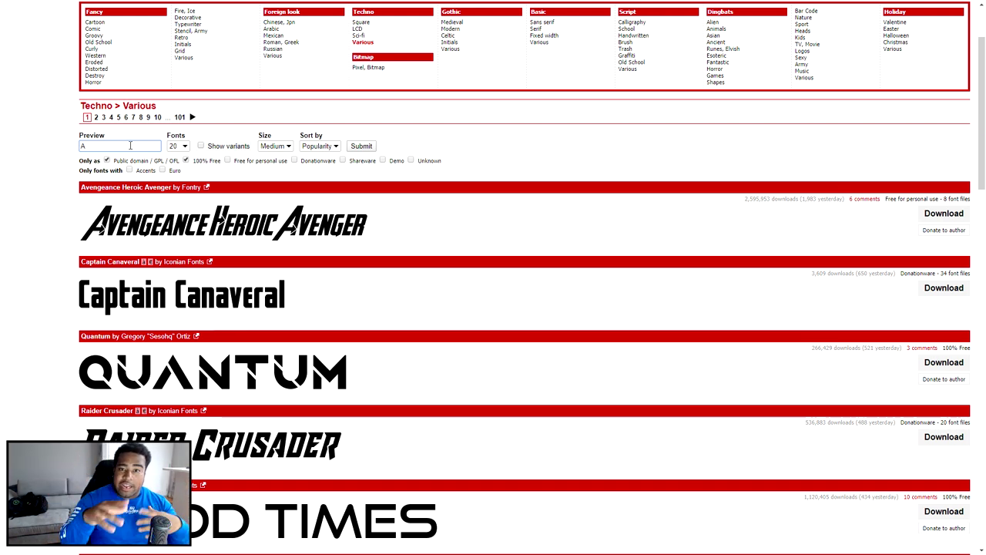
click(359, 146)
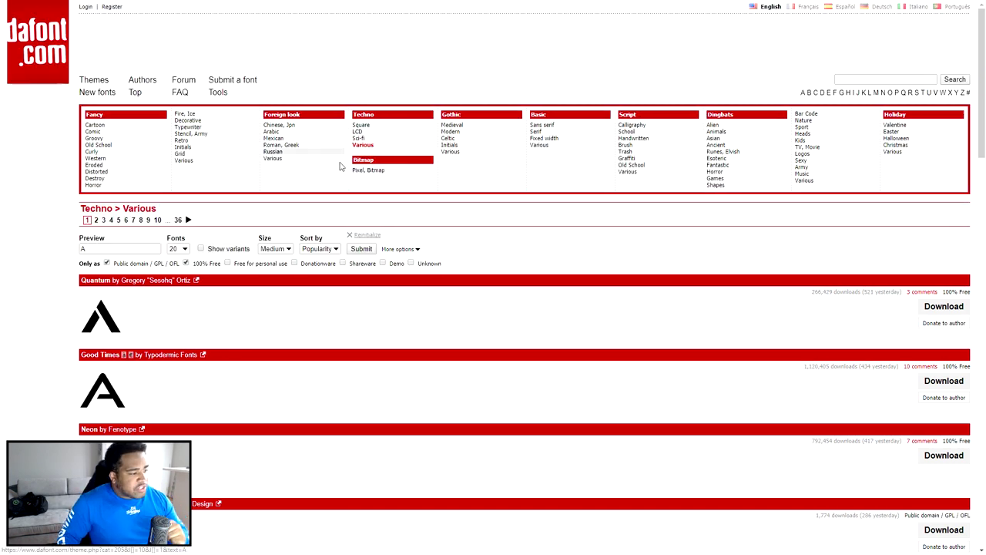
scroll(188, 268, down, 1)
scroll(120, 269, down, 1)
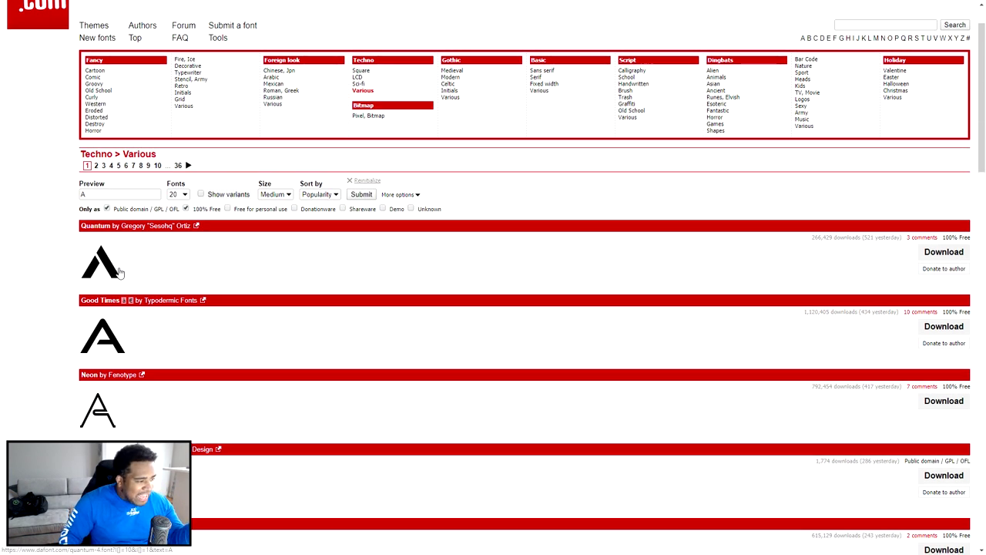
scroll(126, 217, down, 3)
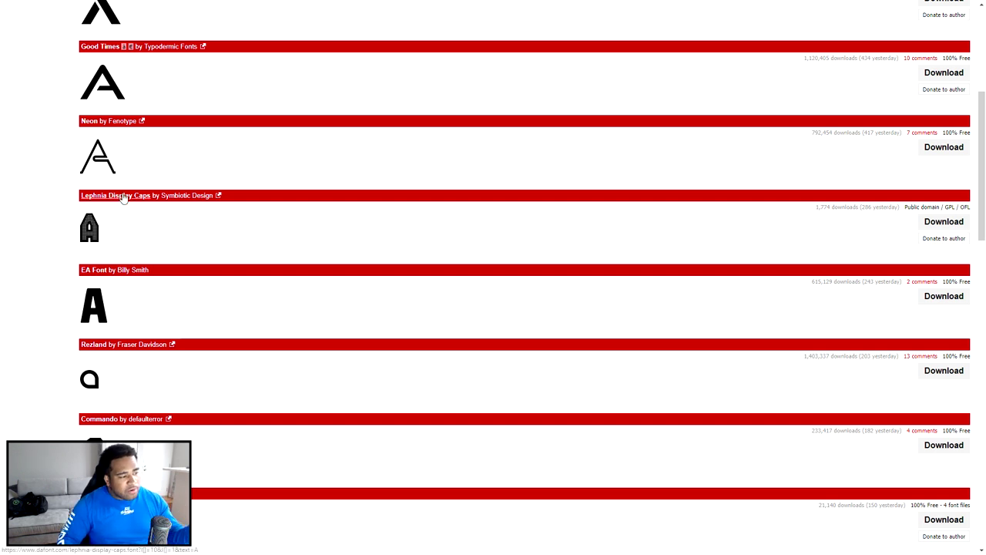
Scroll through the remaining letter-A previews, back up, and open the Chinese, Jpn category
scroll(122, 202, down, 5)
scroll(122, 202, down, 7)
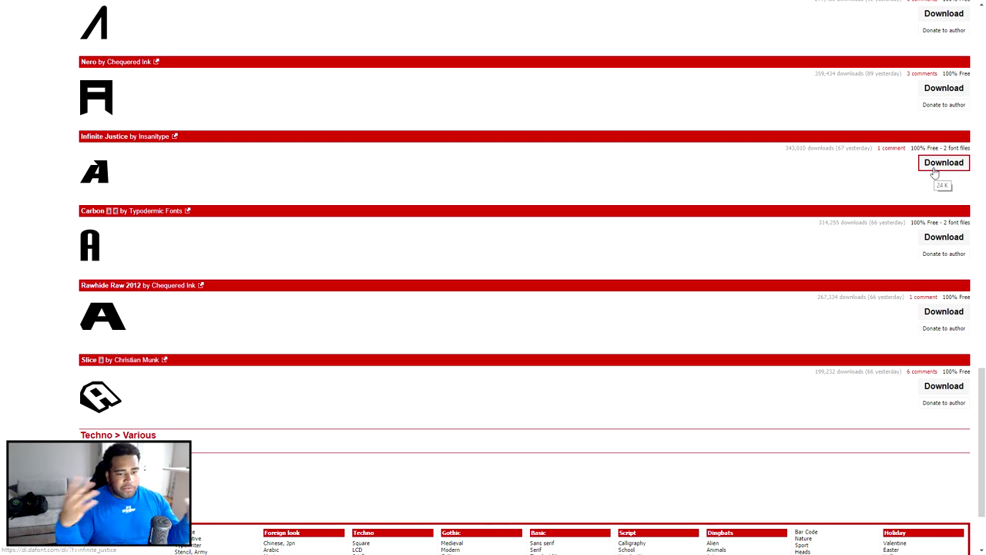
scroll(544, 237, up, 20)
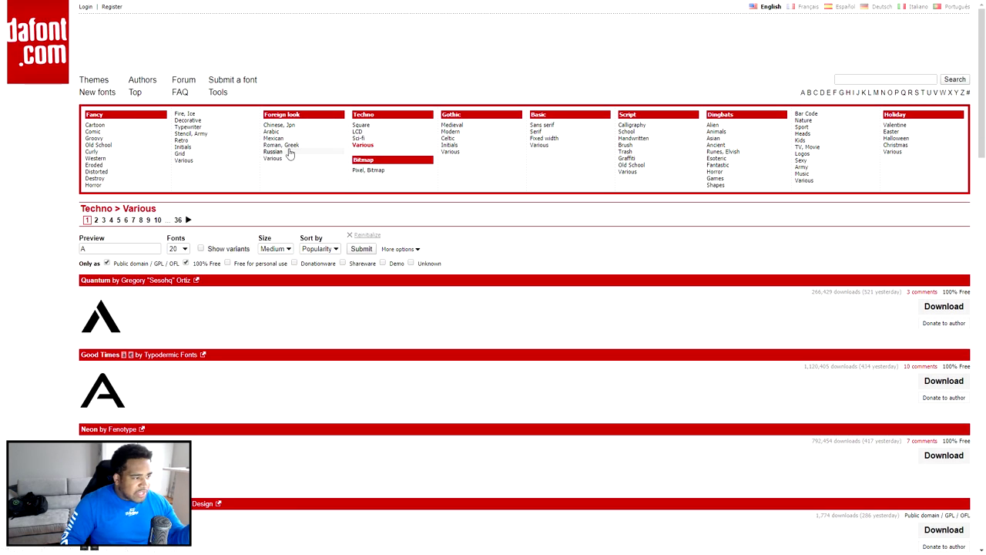
click(279, 125)
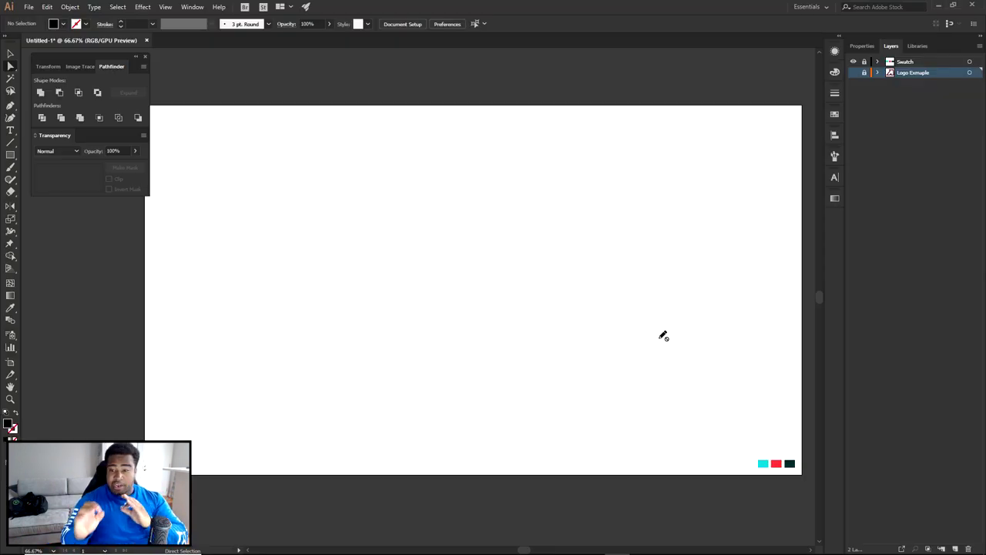
Add a new layer and place a capital A in Infinite Justice at 190 pt on the artboard
click(956, 548)
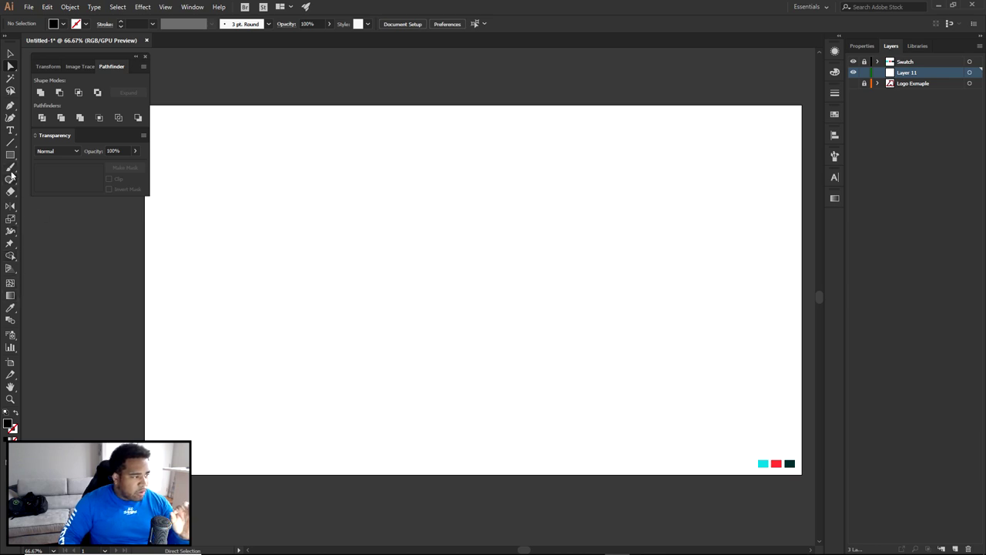
click(10, 131)
click(552, 24)
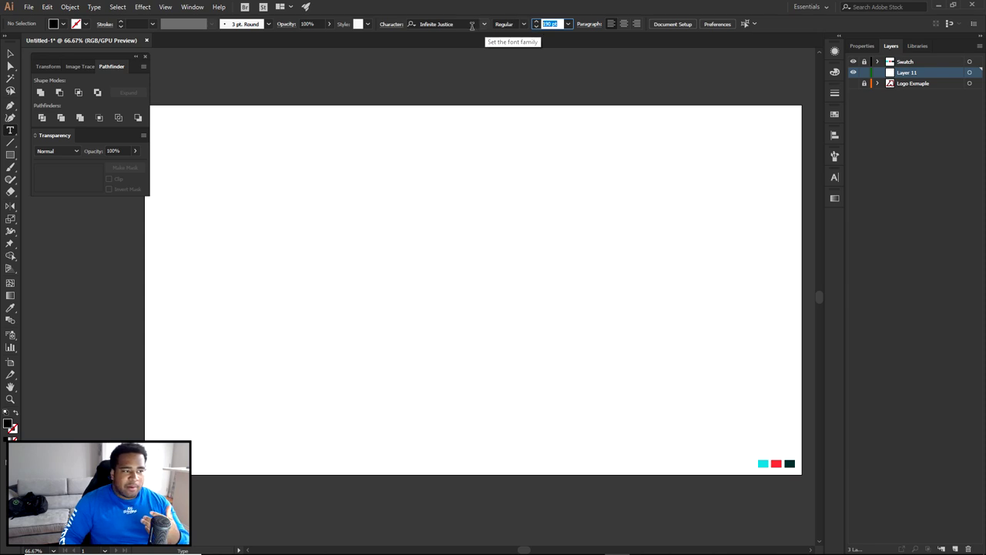
click(475, 24)
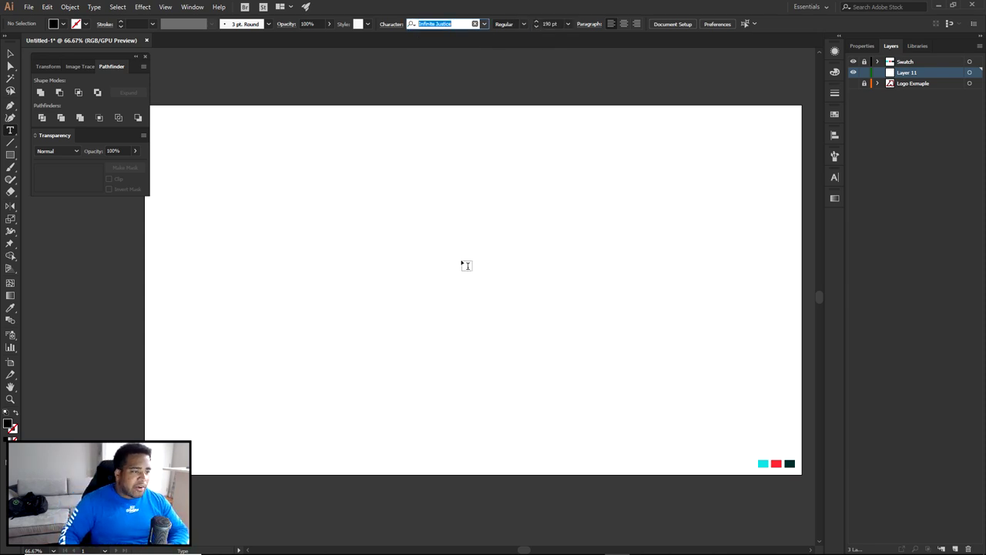
click(461, 263)
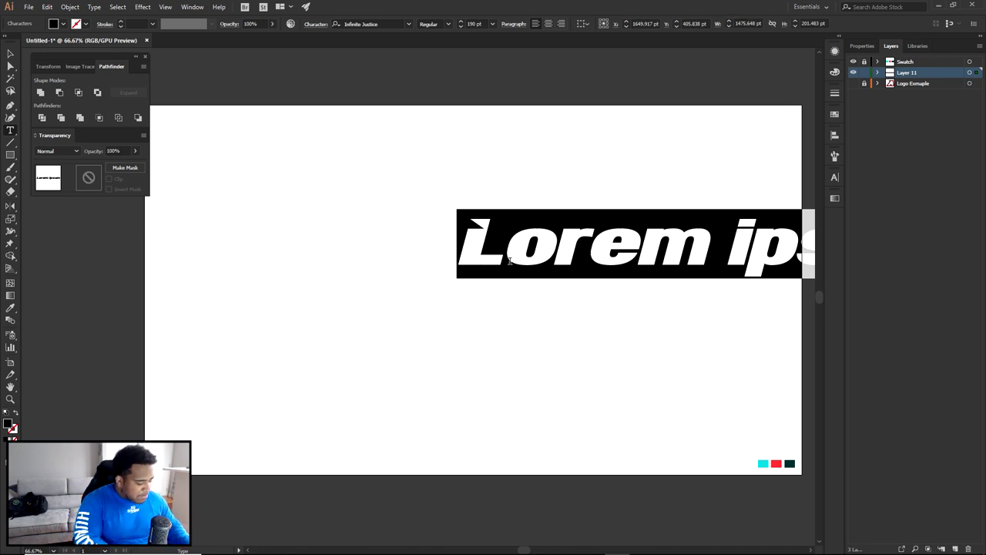
text(Aa)
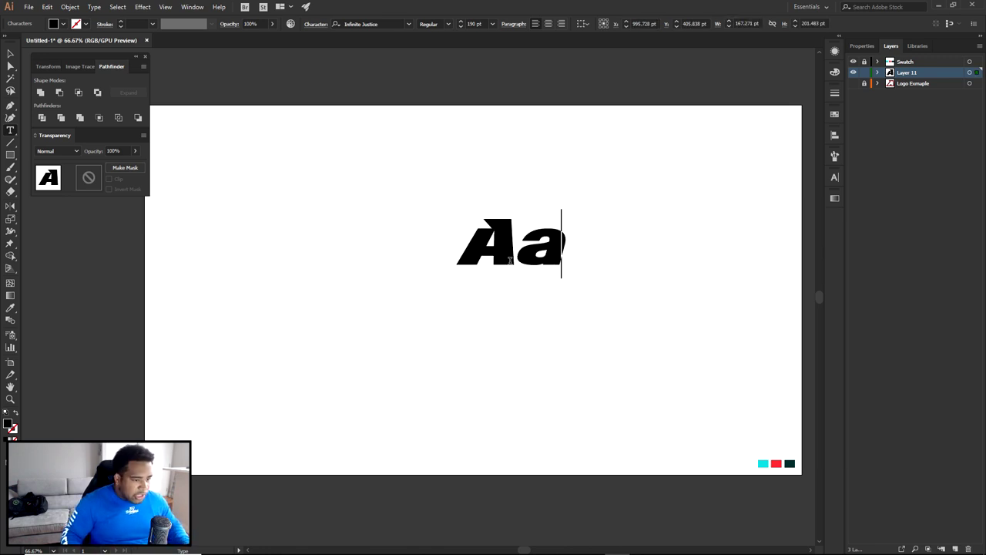
key(BackSpace)
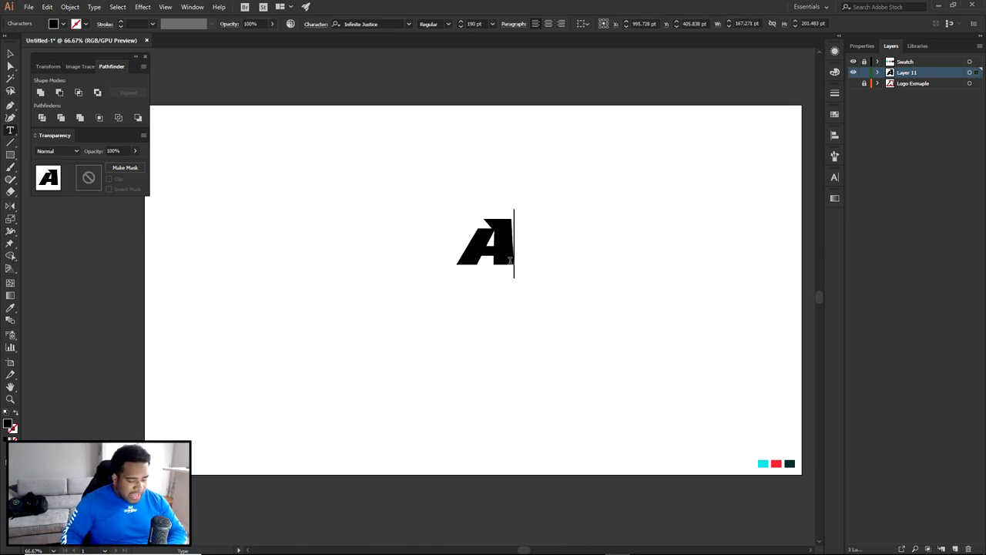
click(11, 54)
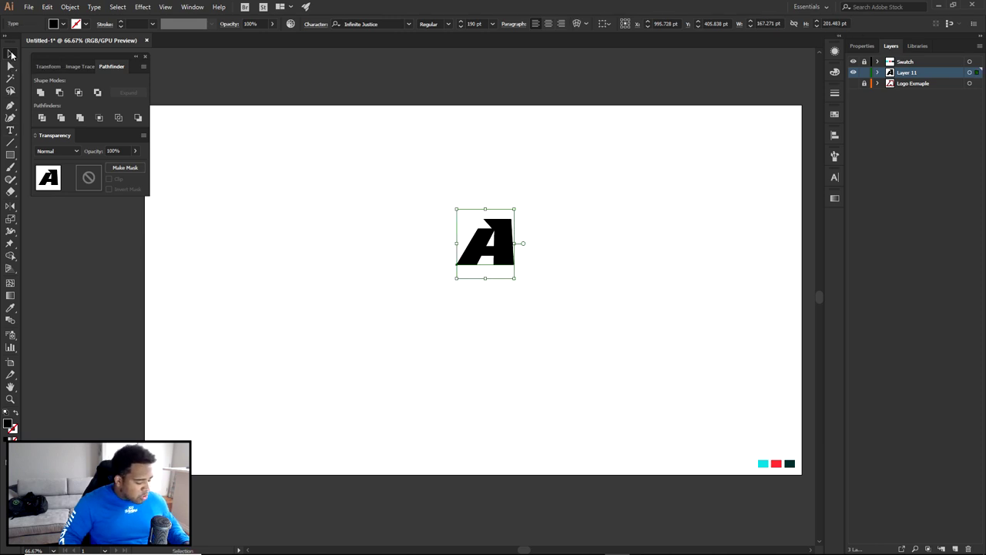
Scale the letter A up to roughly 550 pt
drag(514, 209, 614, 145)
scroll(614, 215, down, 2)
drag(575, 204, 557, 235)
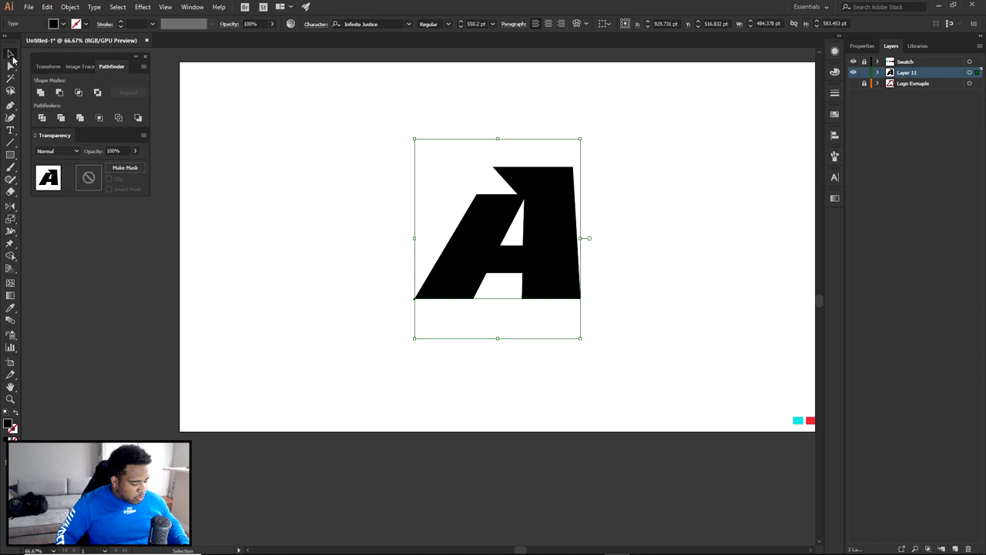
Expand the A from live type into a vector shape with Object > Expand, then deselect it
click(69, 6)
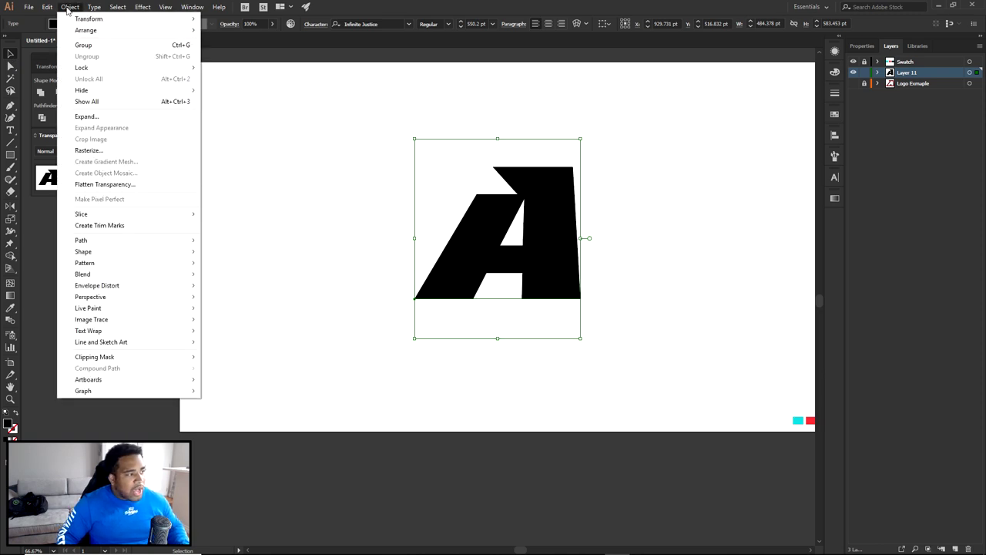
click(87, 116)
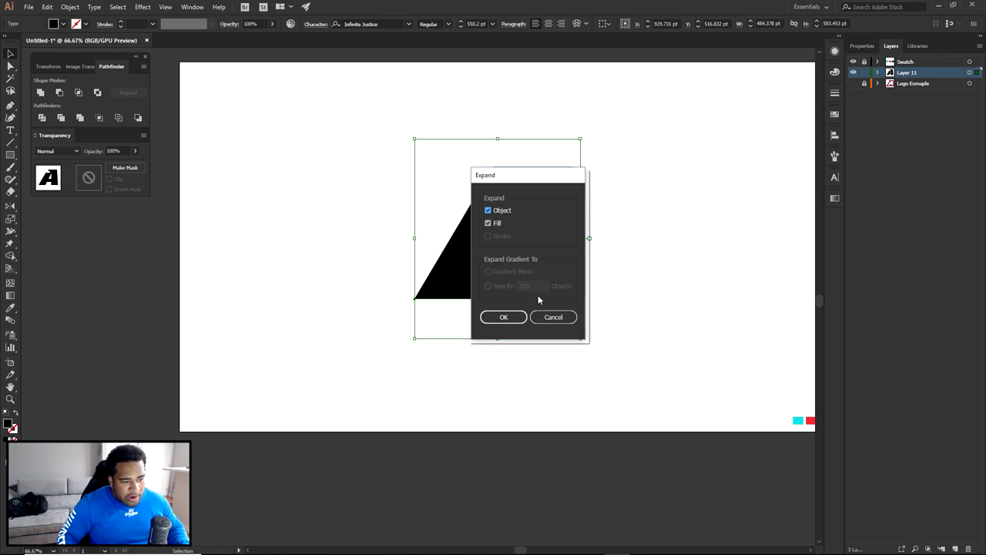
click(504, 316)
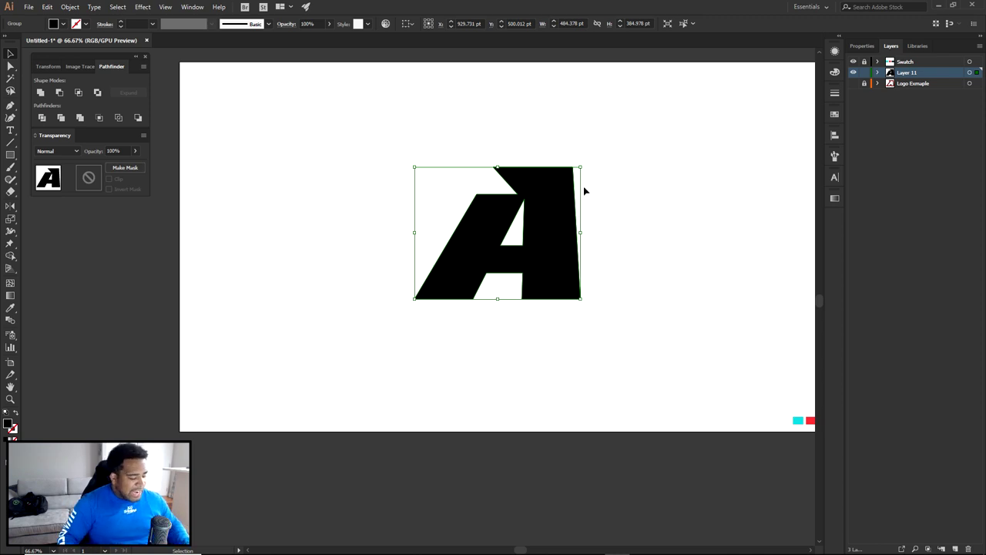
click(631, 214)
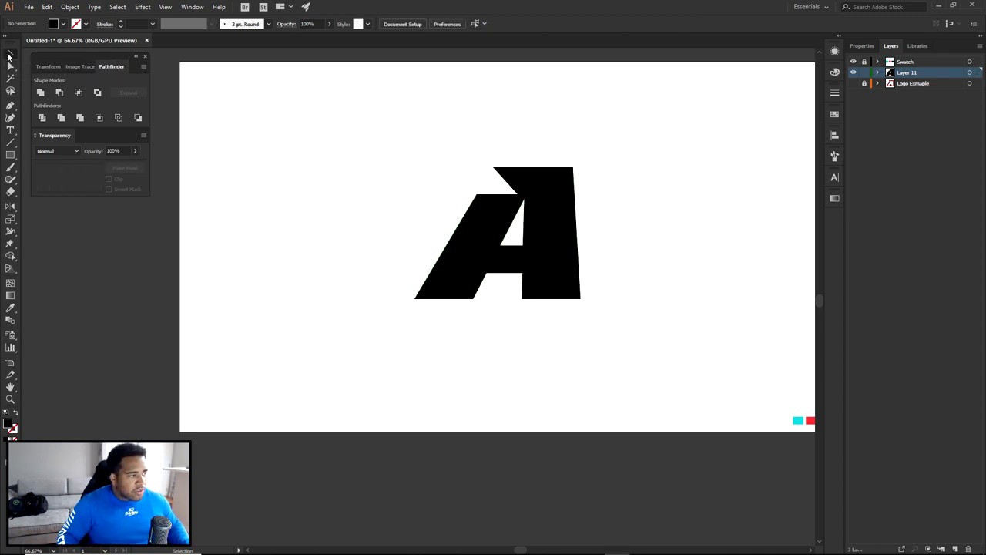
Move the corner point at the A's top notch to the left with Direct Selection
click(10, 66)
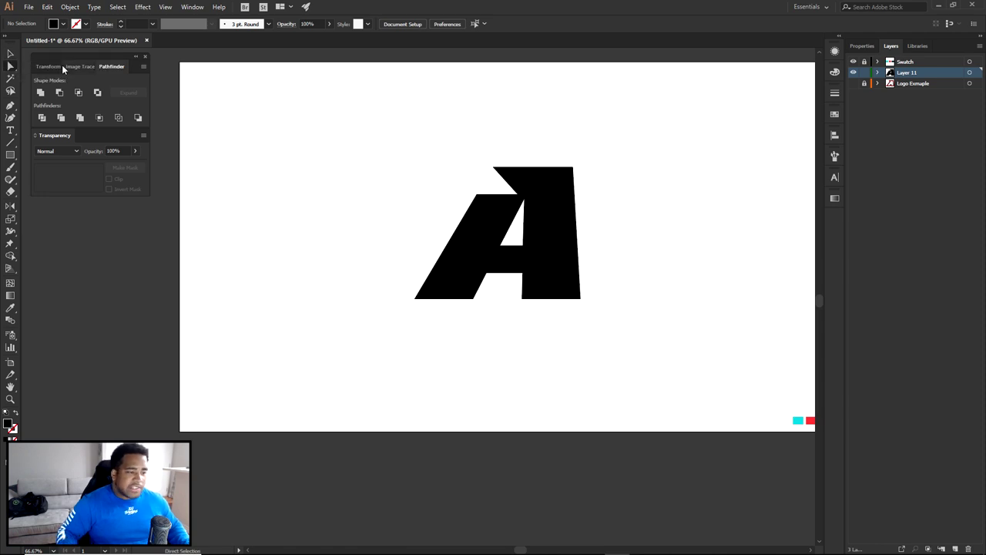
scroll(546, 264, up, 3)
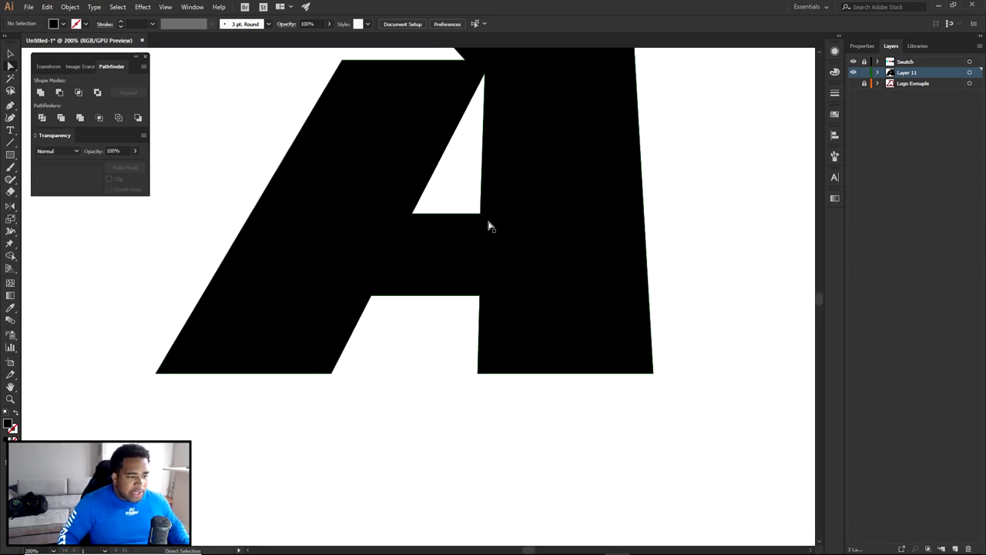
drag(480, 218, 522, 128)
key(ctrl+z)
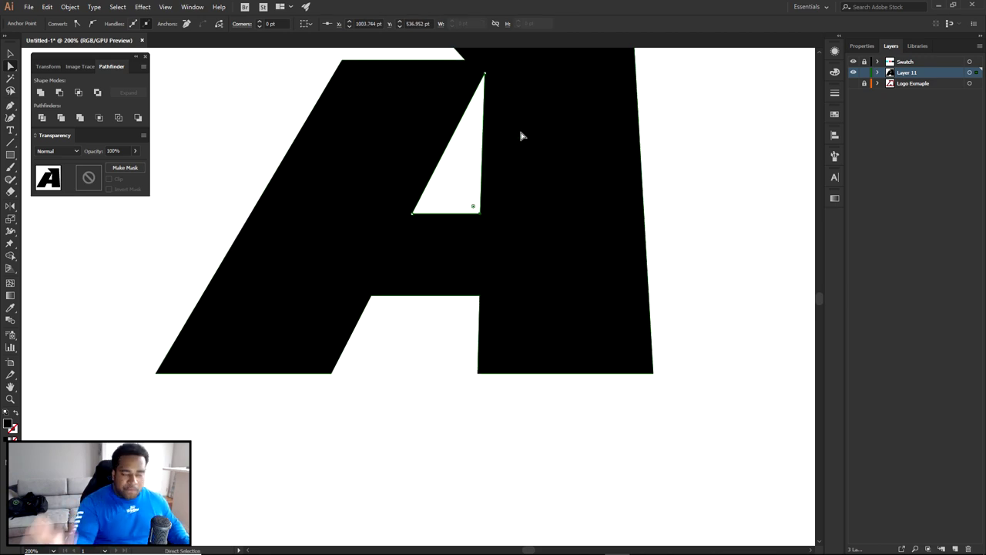
scroll(485, 177, down, 1)
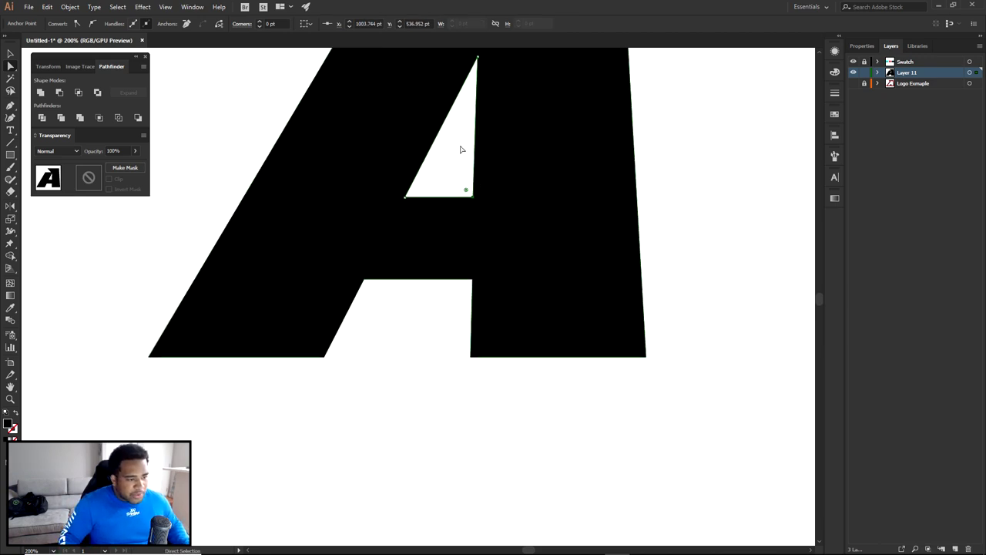
scroll(535, 217, down, 1)
drag(532, 218, 583, 270)
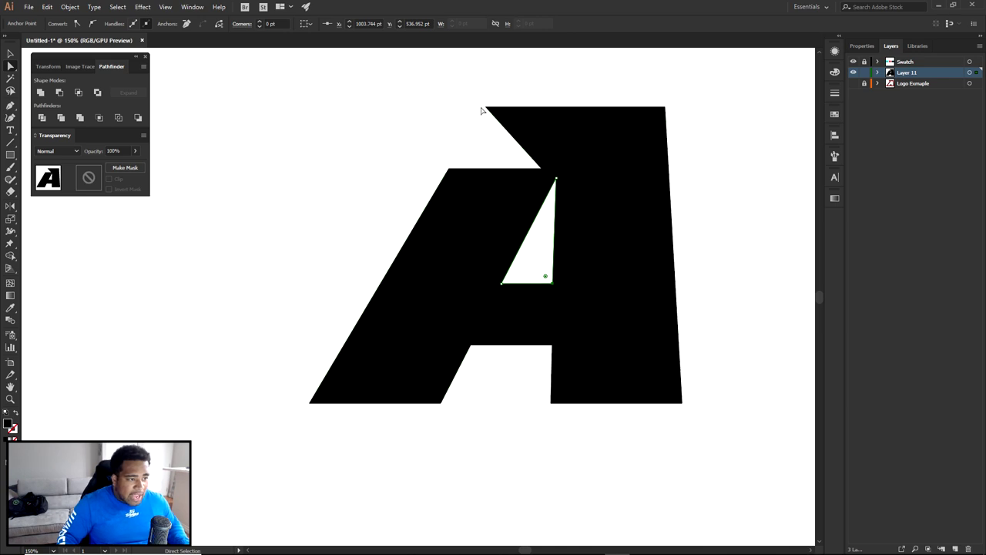
click(542, 171)
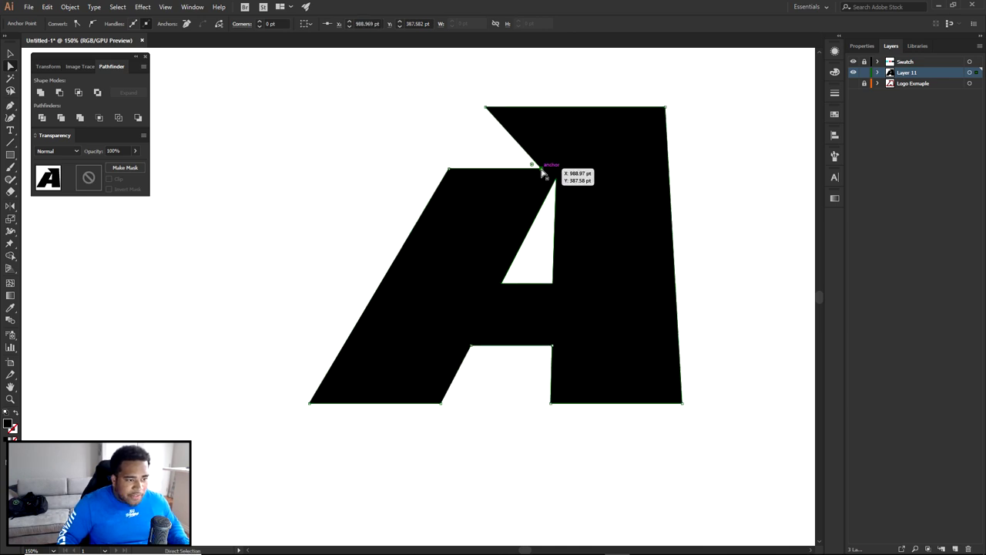
key(ctrl+shift+a)
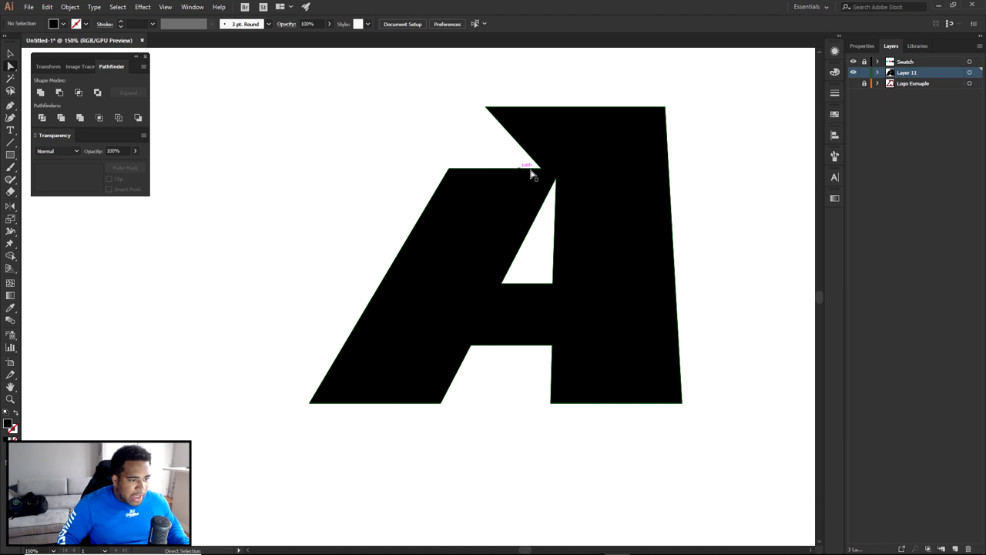
drag(541, 169, 521, 173)
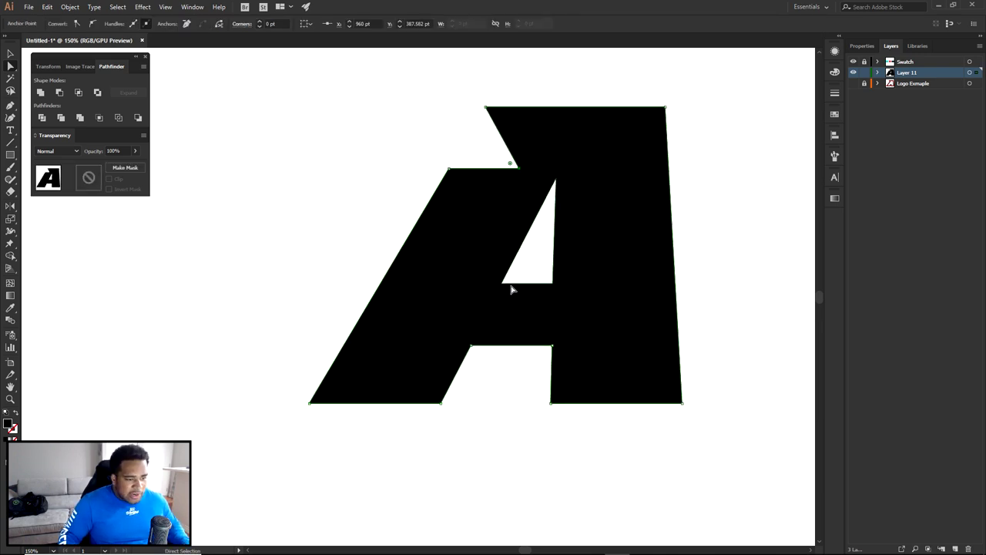
Adjust the counter's right-side and right corner points, and steepen the left leg's outer edge
drag(538, 262, 553, 320)
click(518, 358)
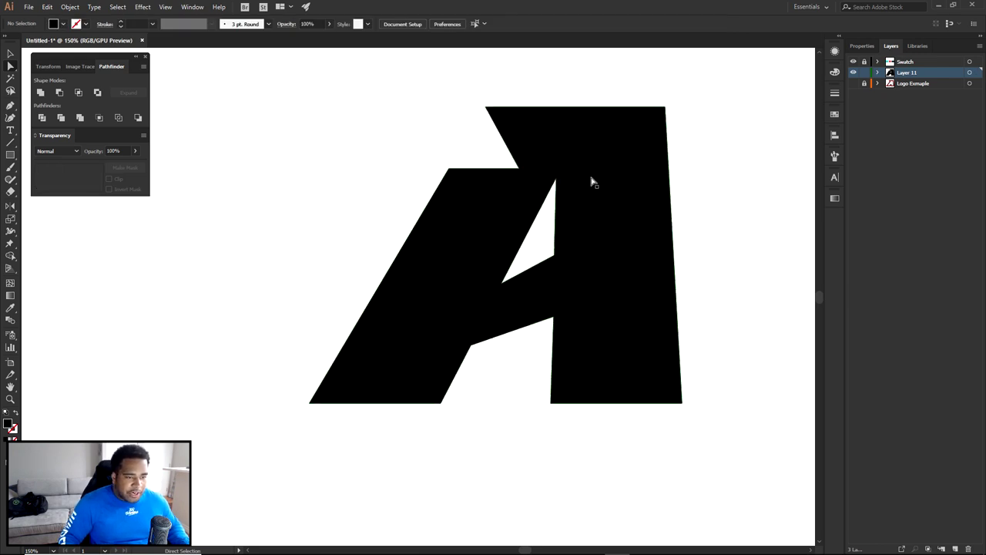
drag(700, 99, 647, 128)
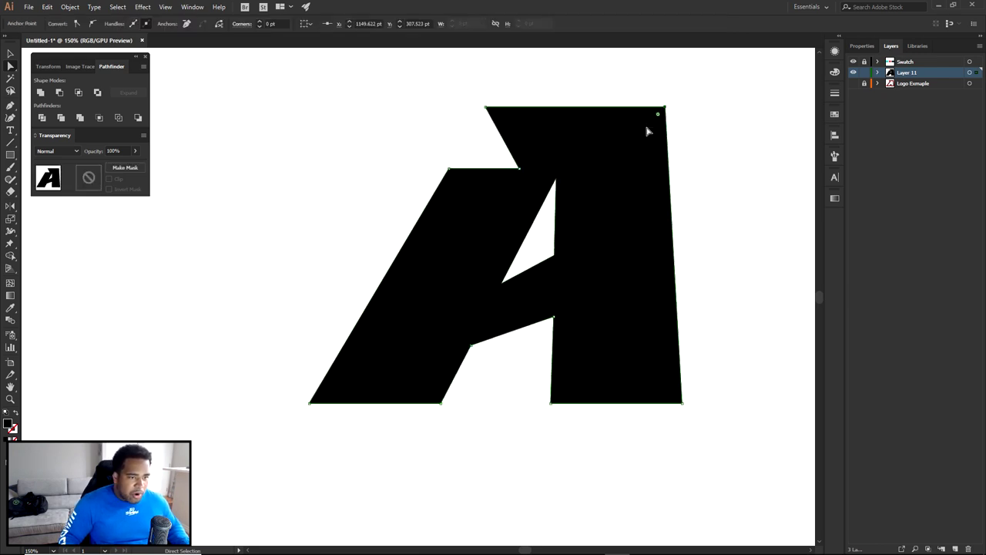
drag(715, 385, 636, 406)
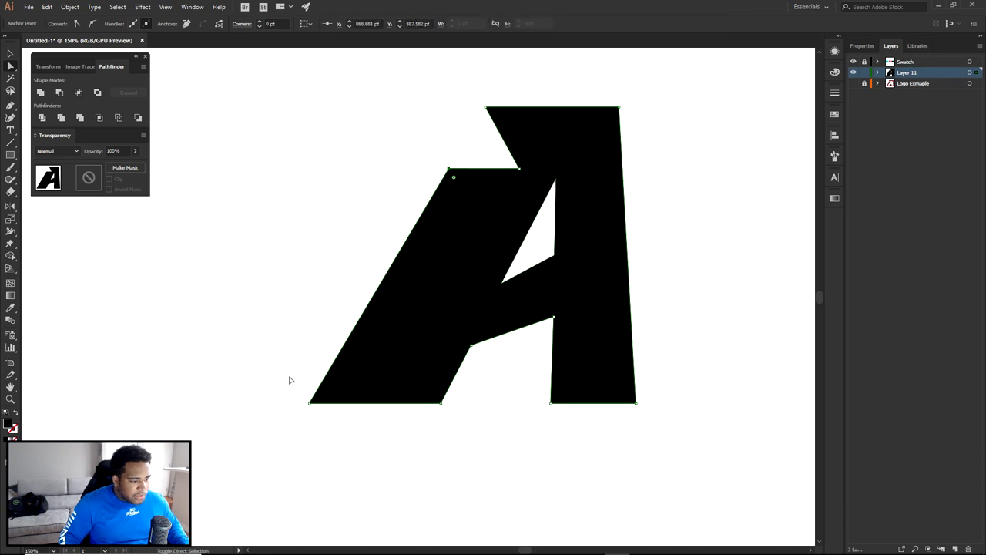
drag(309, 403, 353, 403)
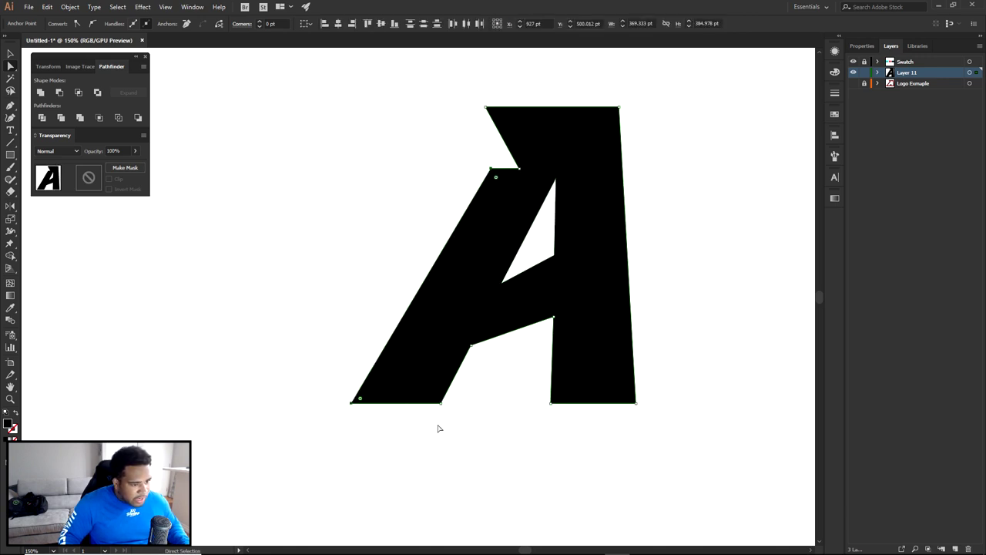
key(ctrl+minus)
key(ctrl+minus)
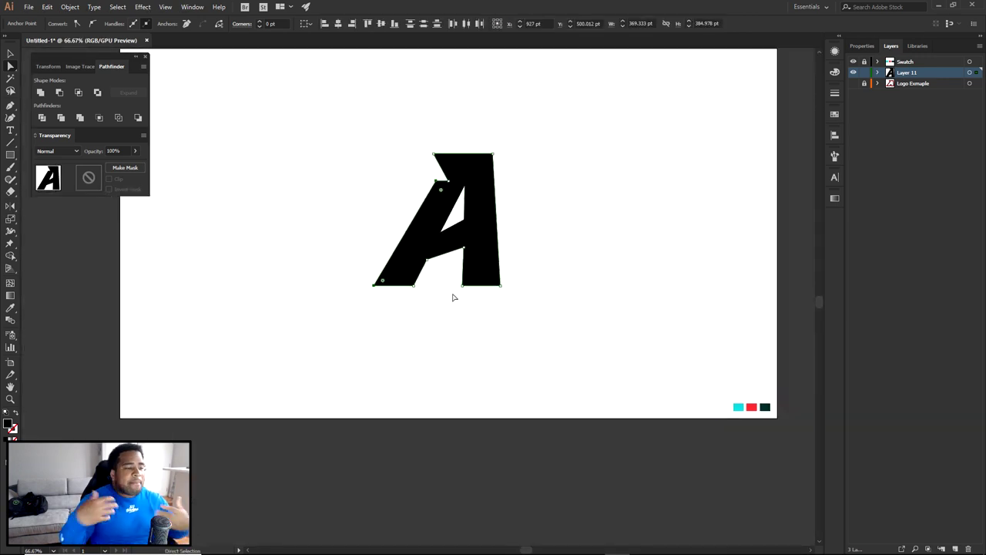
key(ctrl+plus)
Reposition the bottom corner points of both legs, extending the right leg downward
drag(435, 264, 551, 313)
key(ctrl+plus)
key(ctrl+plus)
drag(143, 259, 317, 282)
click(361, 283)
key(ctrl+minus)
drag(524, 388, 588, 371)
scroll(584, 341, up, 1)
click(610, 328)
scroll(621, 326, down, 2)
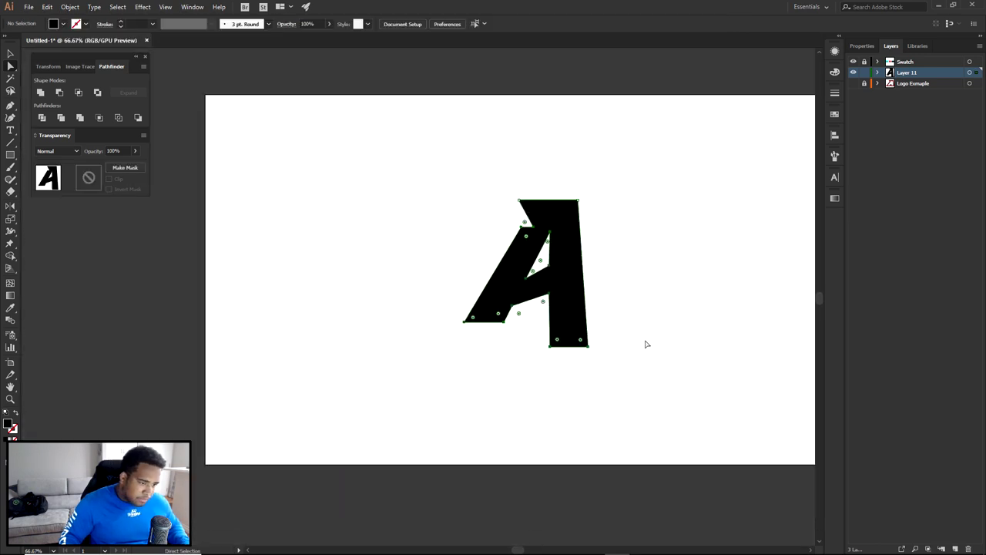
Rotate the whole A to a new tilt with the Selection tool
key(ctrl+a)
key(v)
drag(595, 199, 577, 185)
click(629, 229)
drag(589, 256, 528, 233)
click(587, 221)
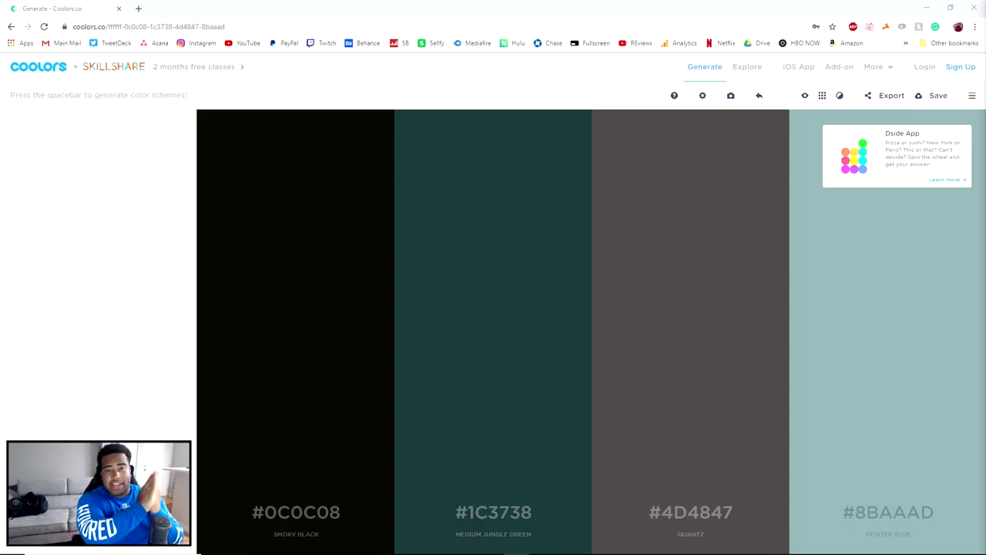
Regenerate Coolors palettes full-screen to #C19AB7, #9C95DC, #228CDB, #170A1C, brightening the first column
key(F11)
key(space)
key(space)
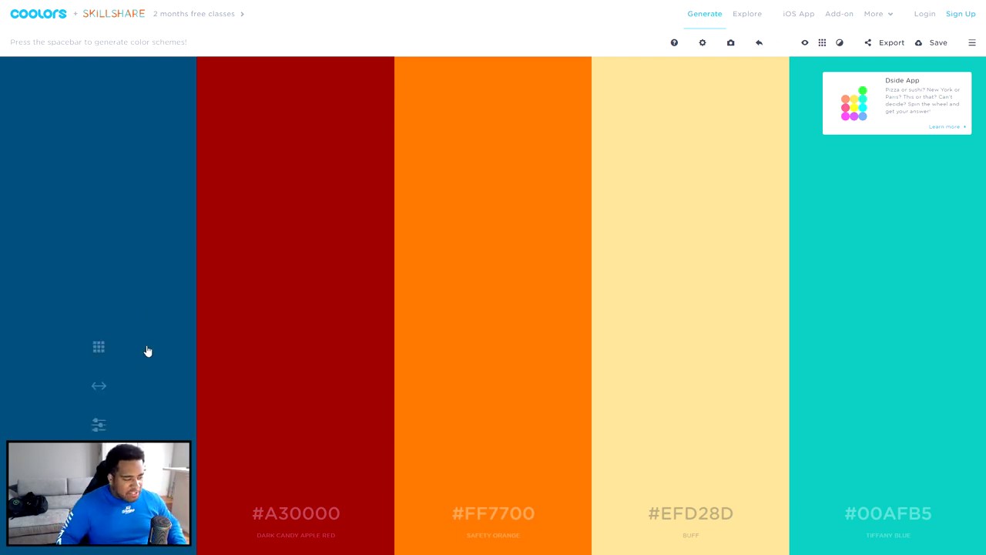
key(space)
key(space)
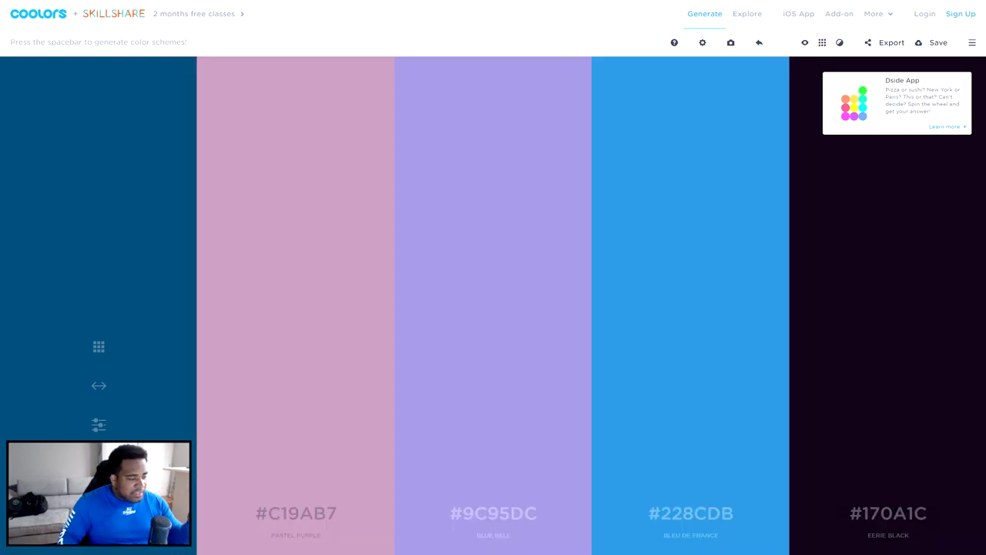
click(99, 424)
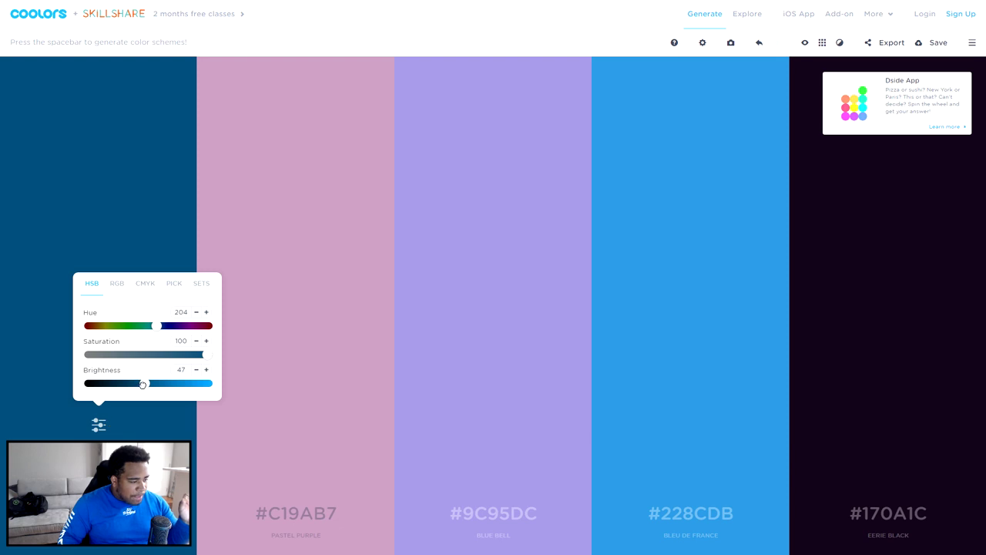
drag(151, 383, 57, 357)
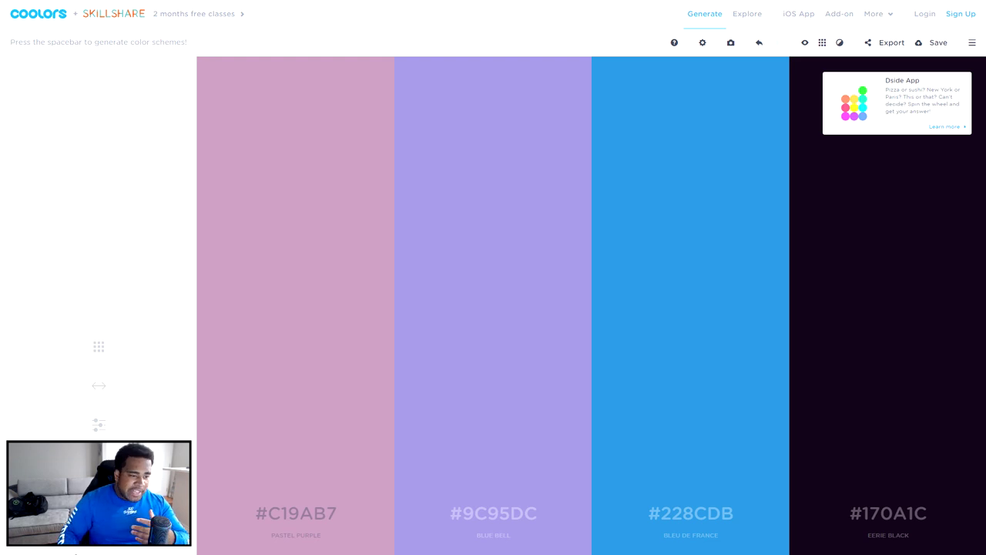
In Illustrator, hide the plain black A layer and show the red-and-black Logo Example layer
key(F11)
click(615, 544)
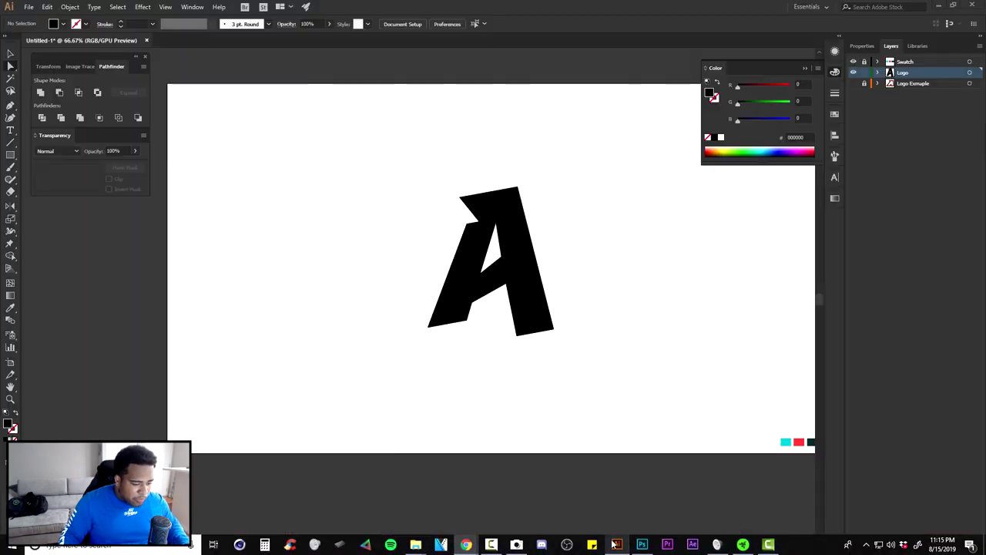
click(853, 72)
click(853, 83)
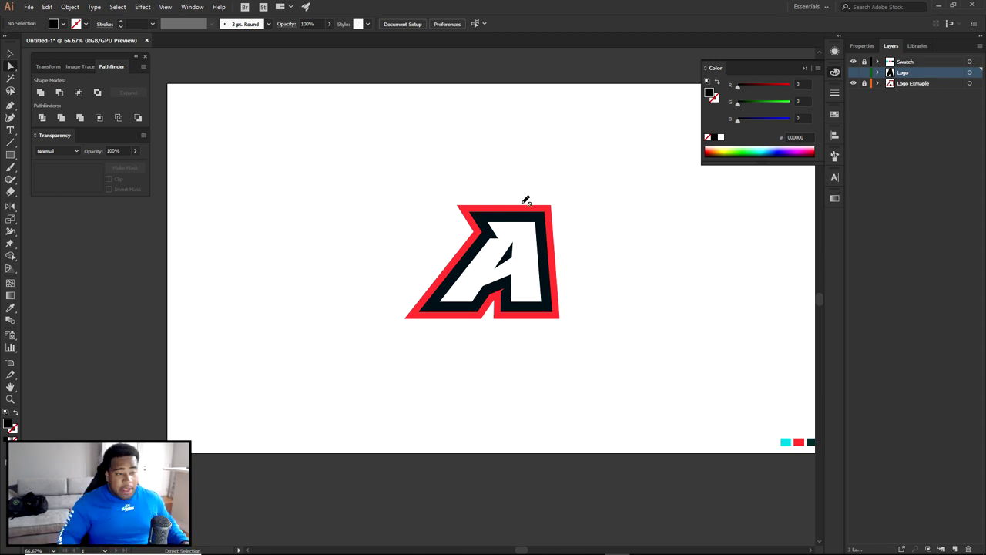
scroll(526, 200, up, 12)
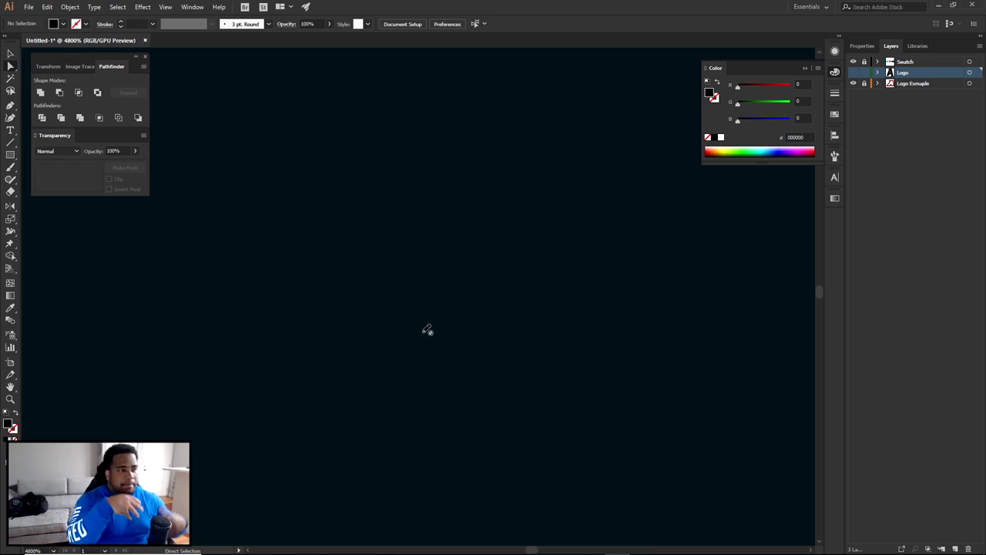
Add an empty Layer 12, drawing and deleting a test rectangle, then return to Coolors
key(m)
click(955, 547)
drag(291, 216, 368, 291)
key(a)
click(433, 262)
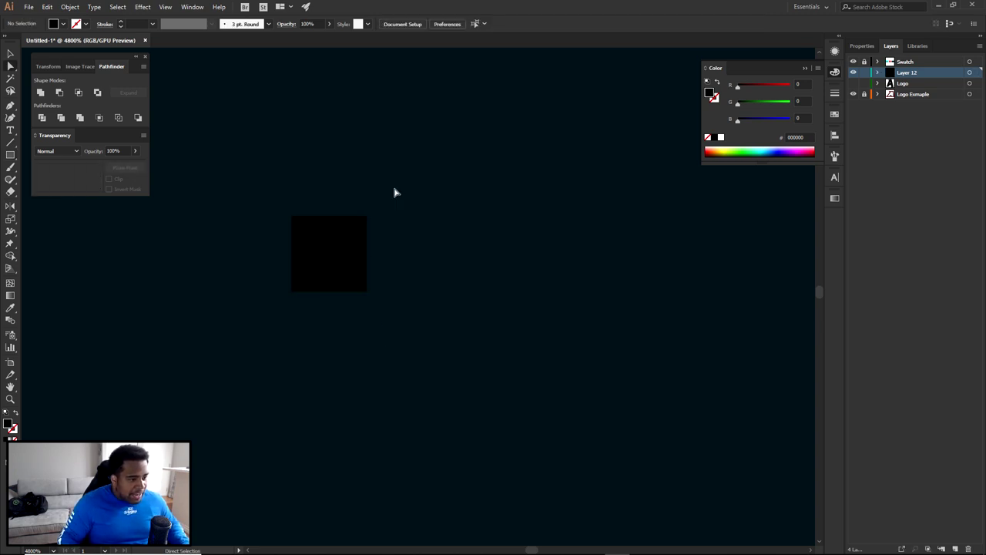
drag(458, 184, 249, 313)
key(Delete)
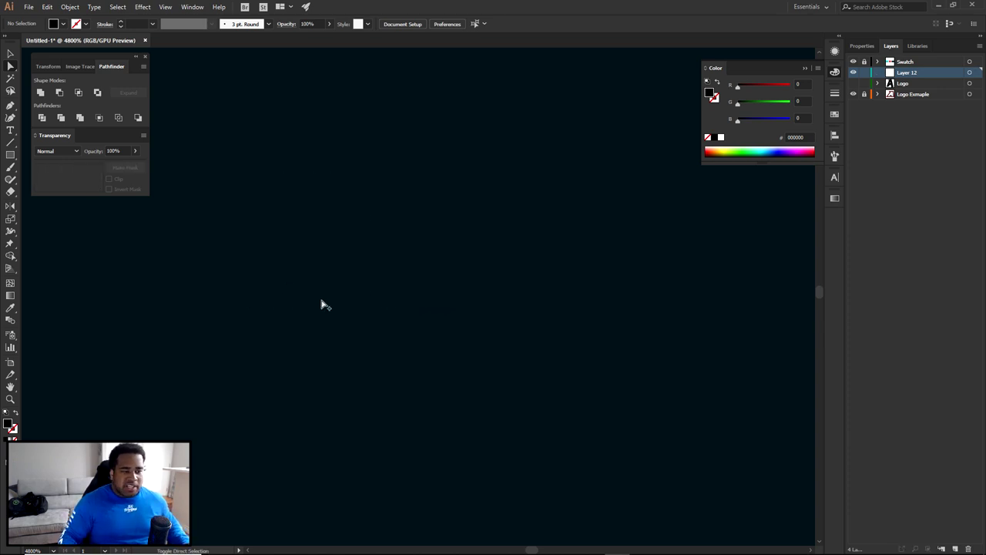
scroll(337, 301, down, 8)
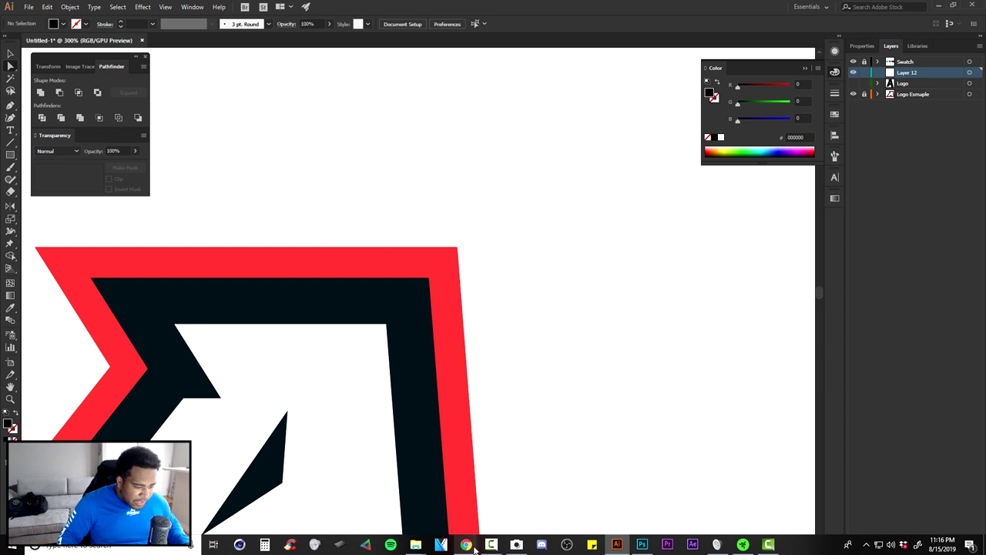
mouse_move(466, 544)
click(520, 508)
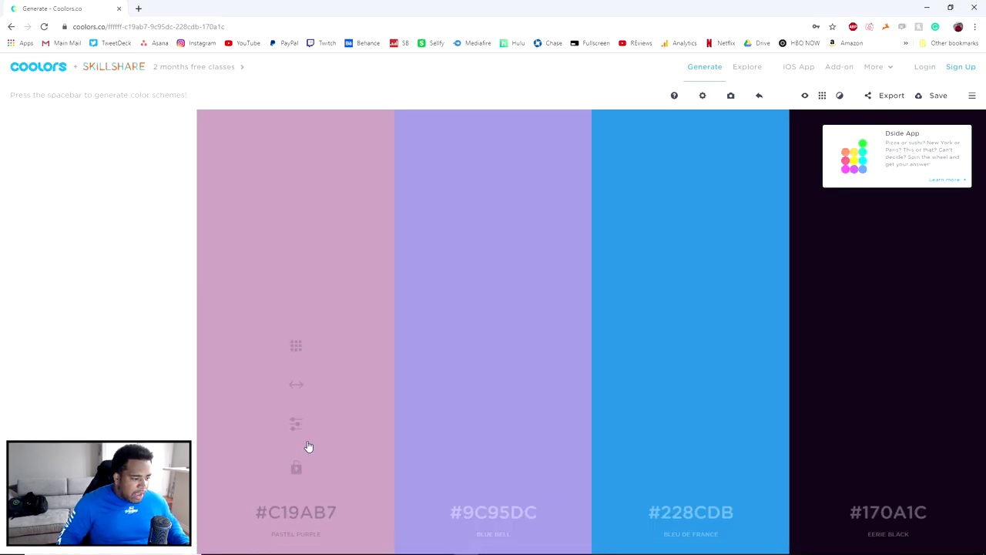
Set the first colour's Brightness to 5 and Saturation to 30 in full-screen Coolors
click(299, 423)
click(539, 249)
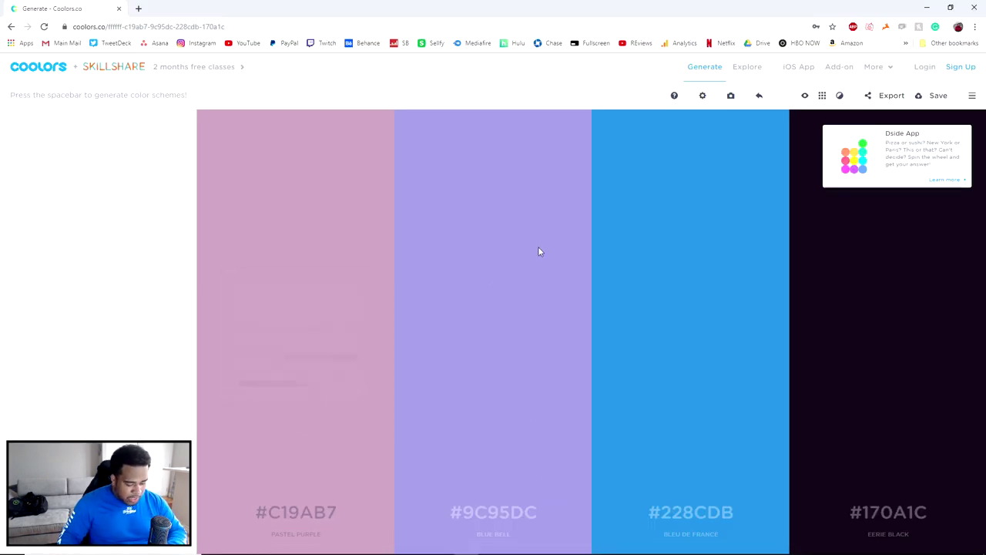
key(F11)
click(296, 424)
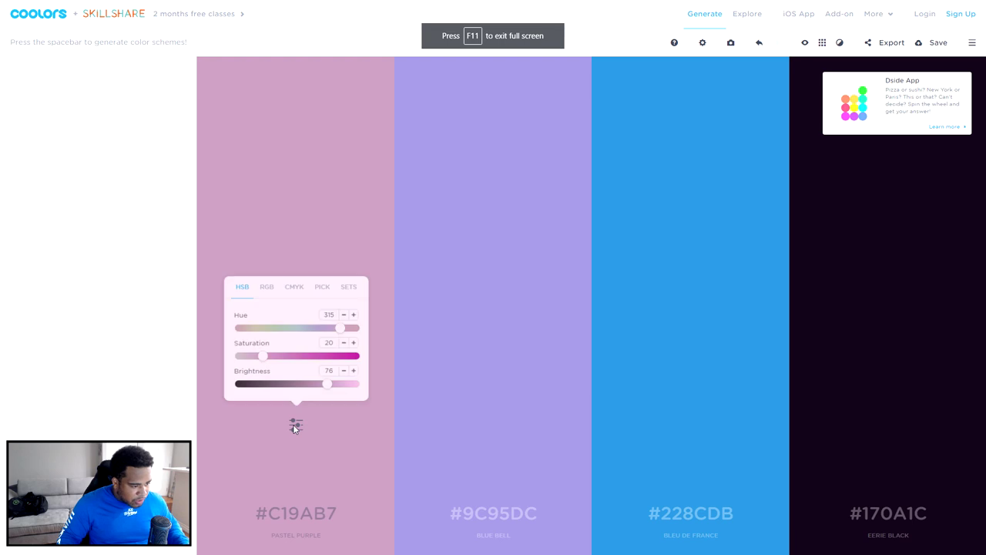
click(334, 370)
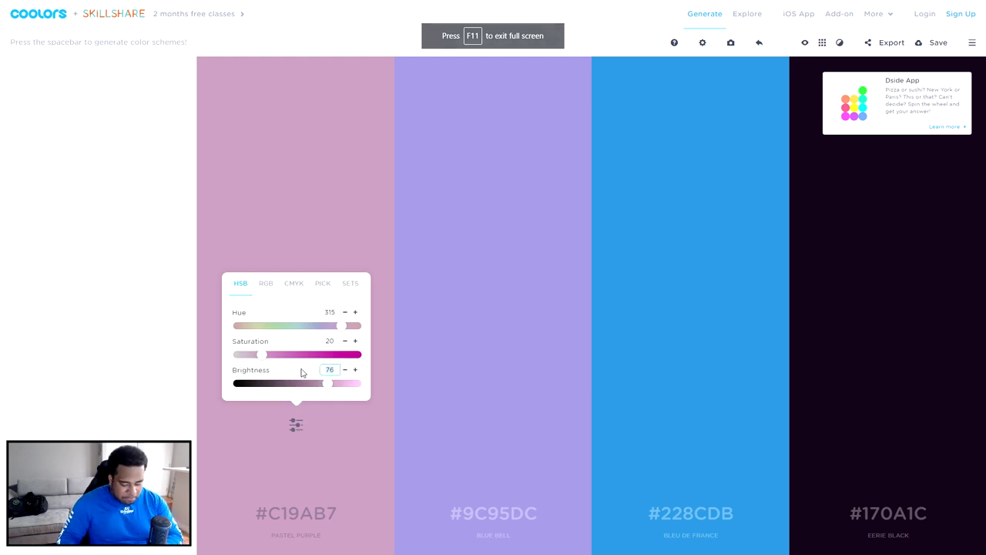
key(BackSpace)
key(BackSpace)
text(5)
click(336, 341)
key(BackSpace)
key(BackSpace)
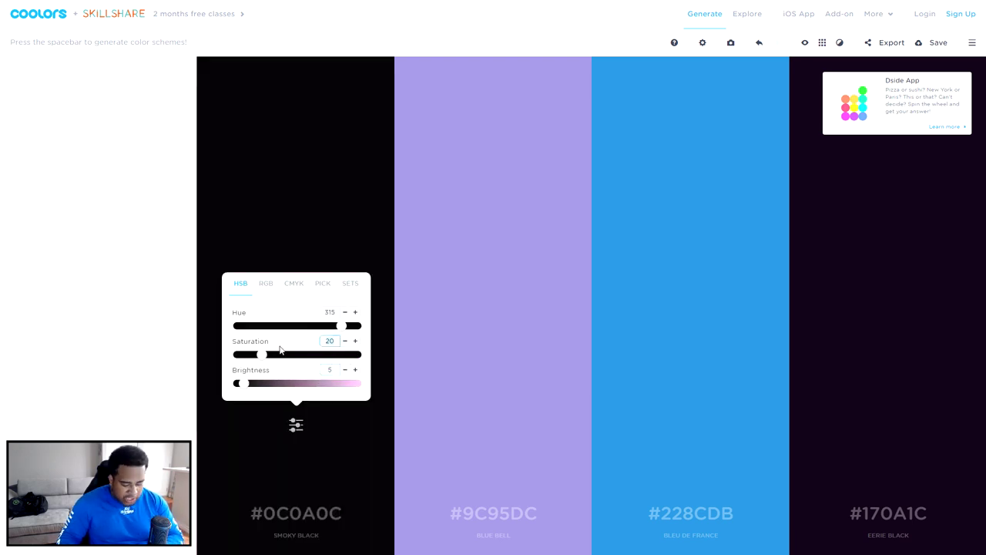
text(30)
Drag the first colour's Hue to 212, producing smoky black #080A0C
drag(341, 325, 236, 326)
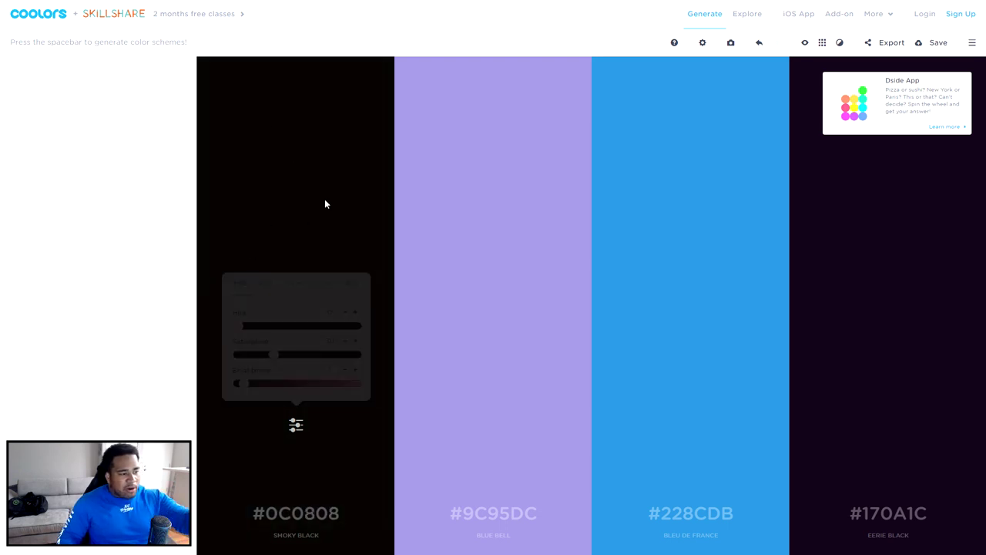
drag(238, 325, 325, 324)
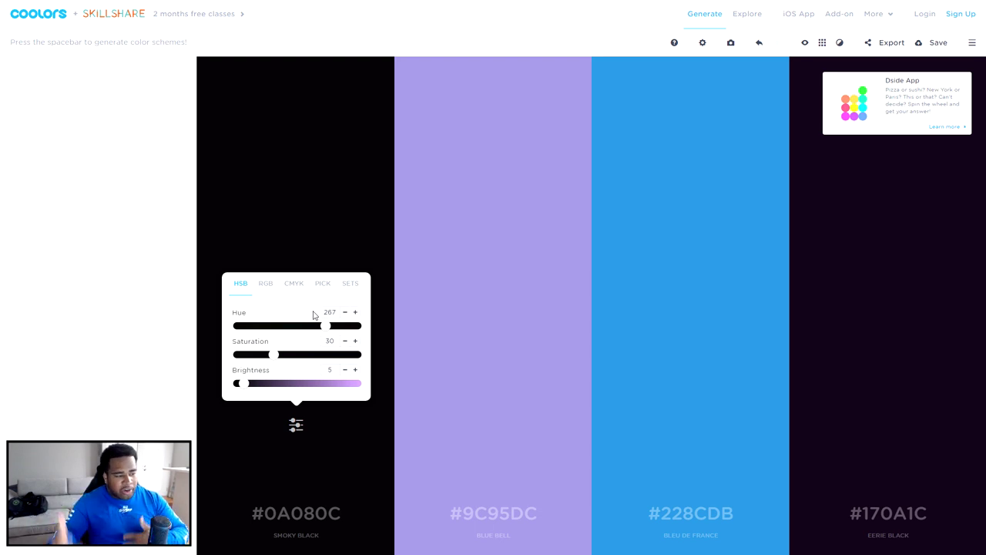
drag(325, 324, 308, 326)
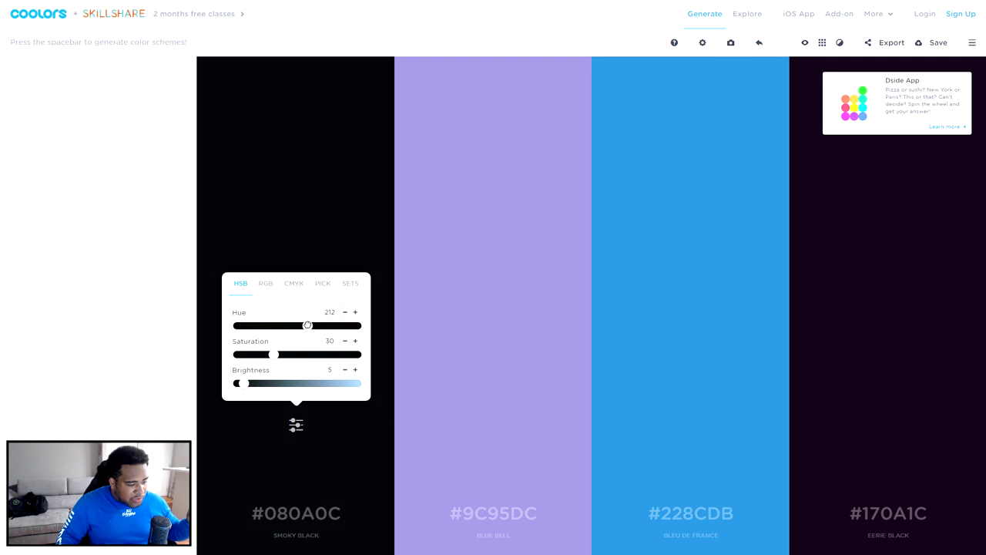
click(325, 218)
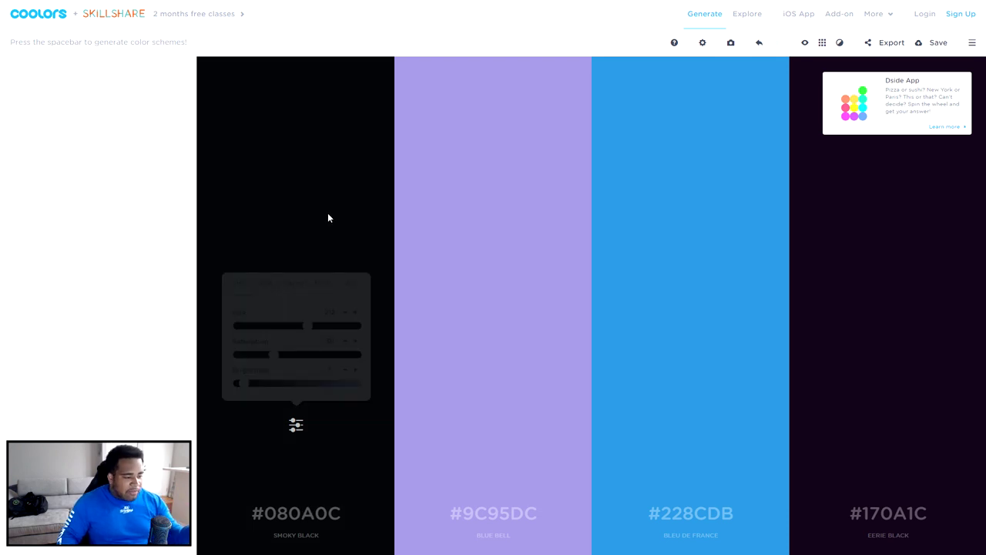
Lock the near-black #080A0C and generate new colours for the other columns
click(297, 467)
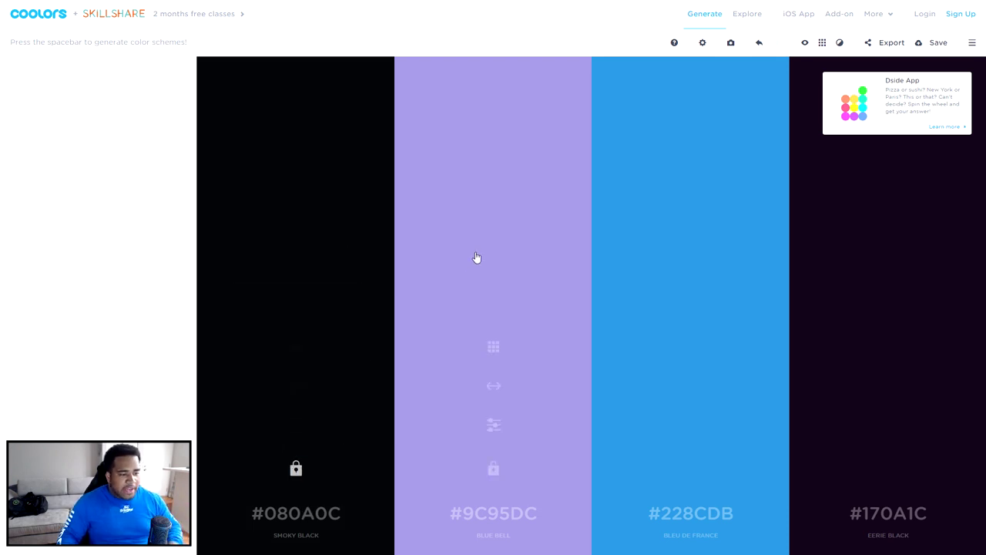
key(space)
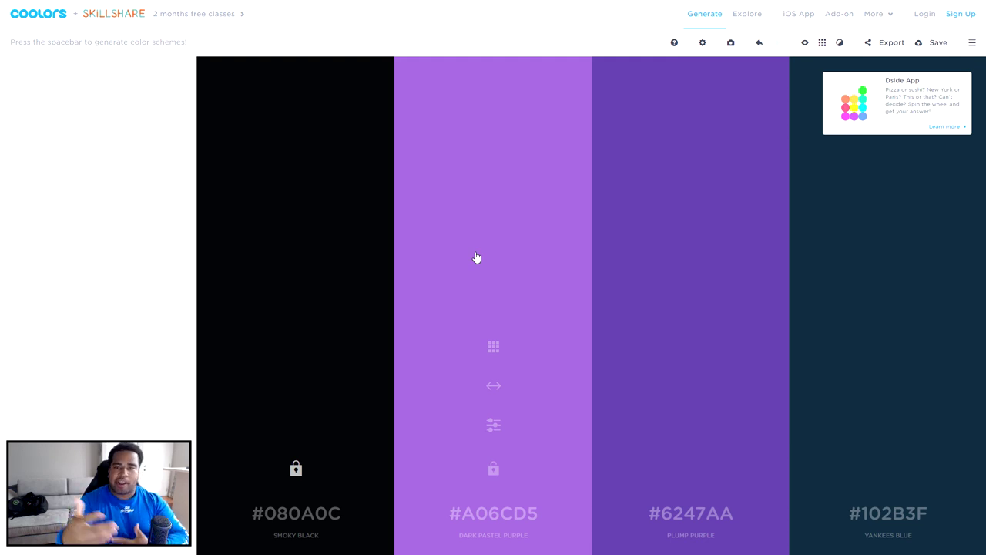
key(space)
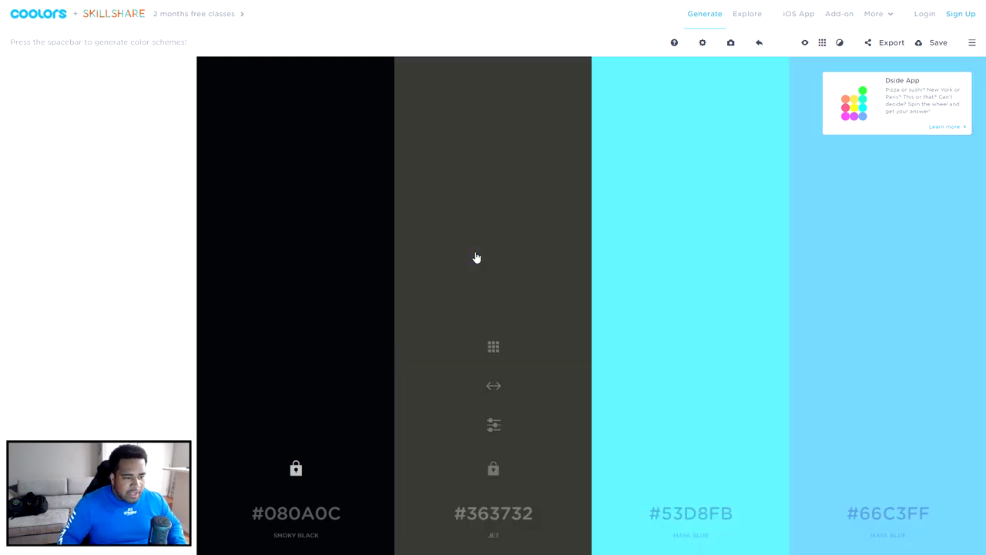
key(space)
key(space)
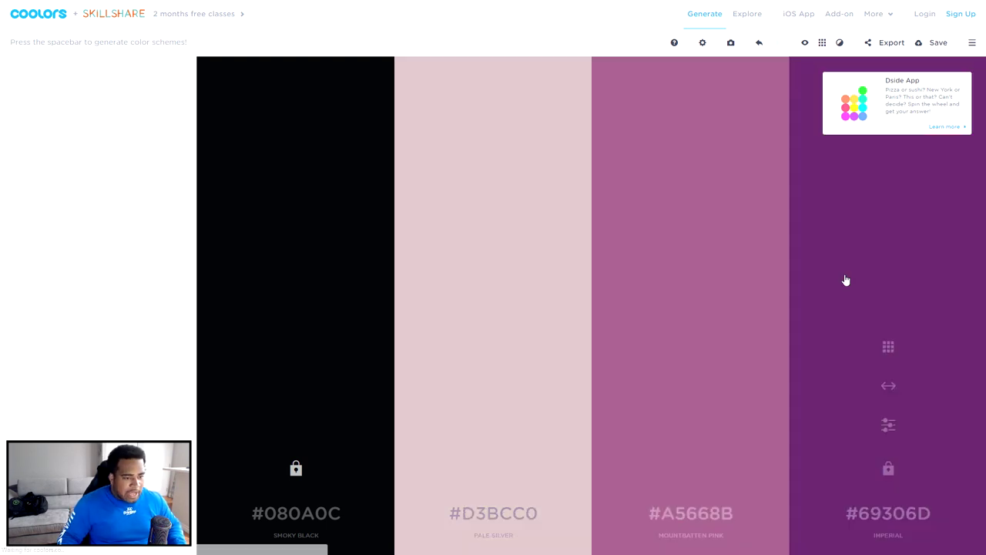
key(space)
key(space)
key(space)
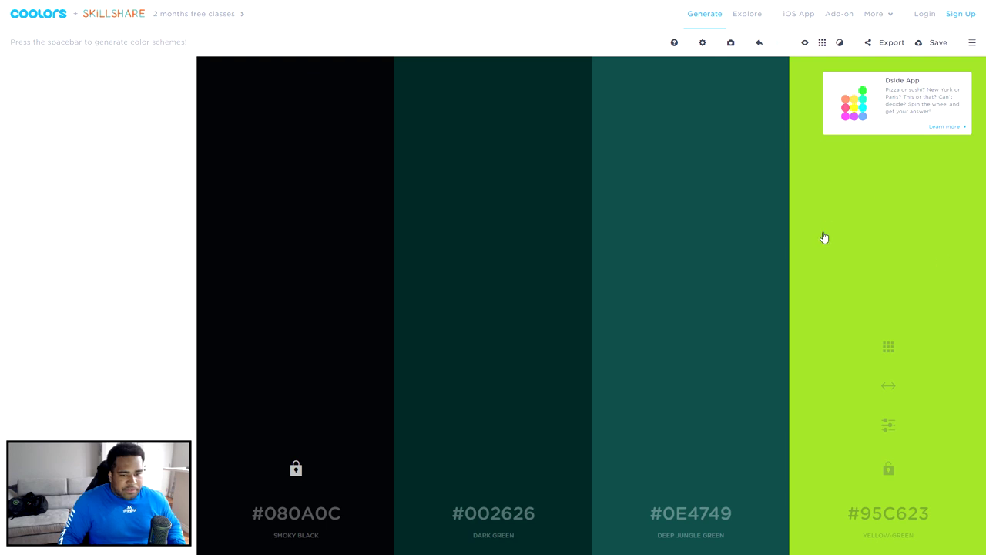
Lock yellow-green #95C623 in slot two and regenerate until #545F66 and #829399 appear
click(889, 469)
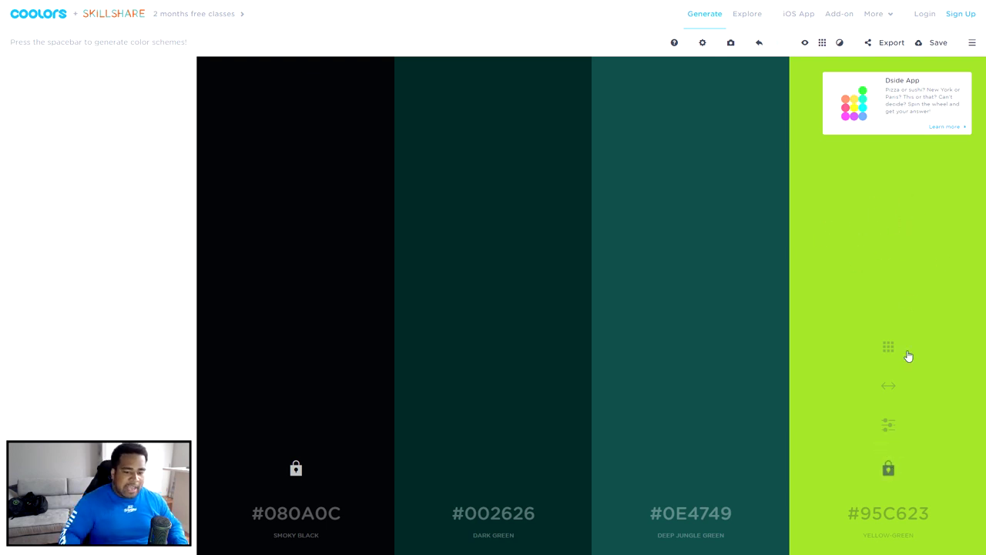
drag(889, 385, 478, 377)
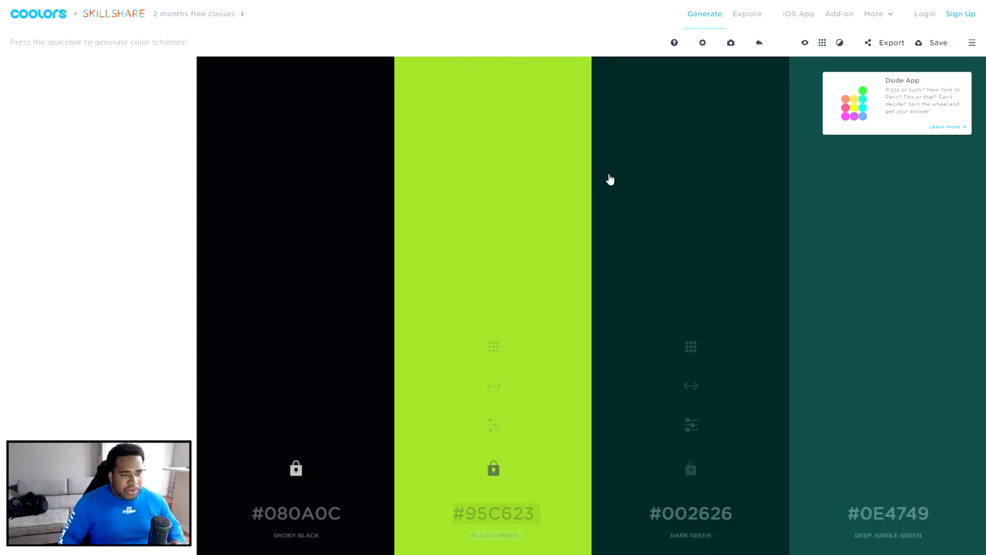
key(space)
key(space)
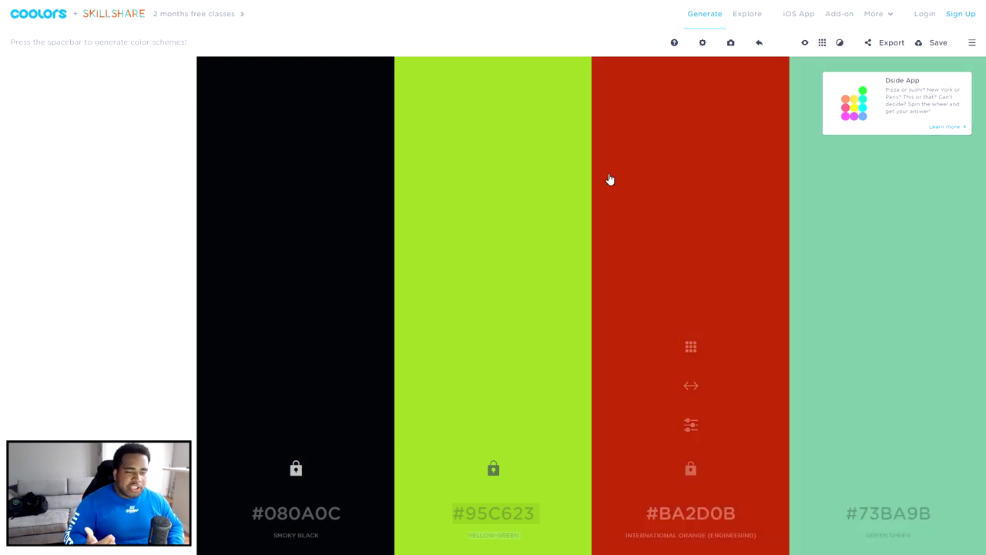
key(space)
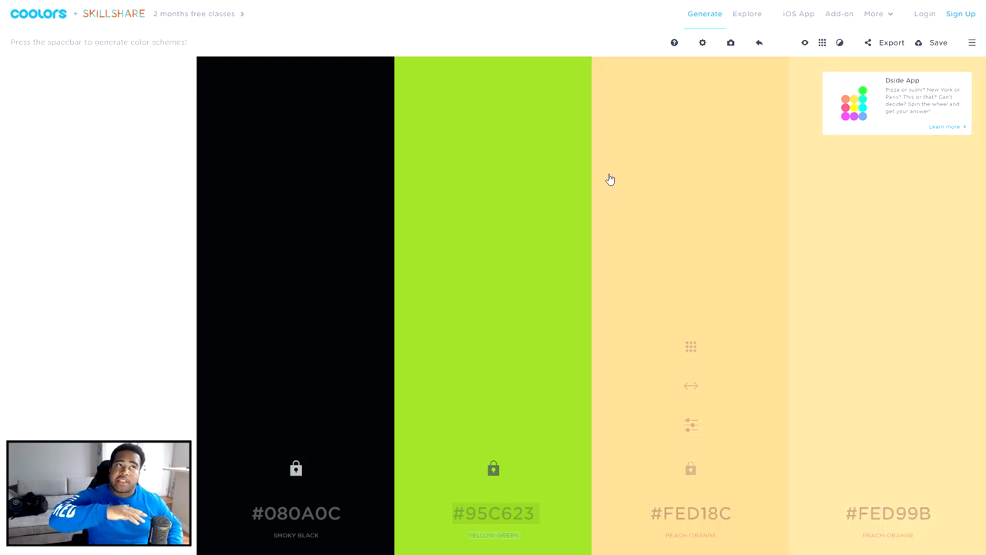
key(space)
key(space)
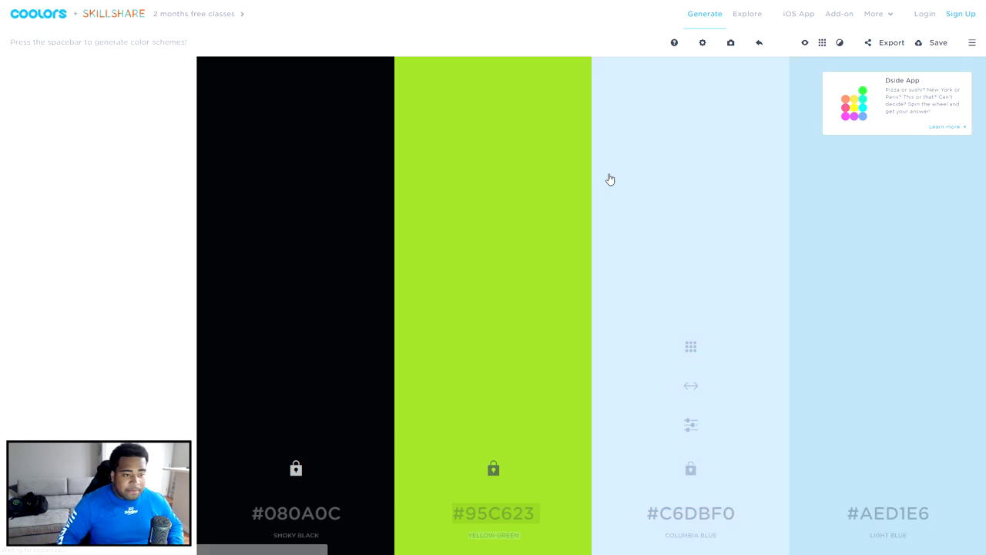
key(space)
key(space)
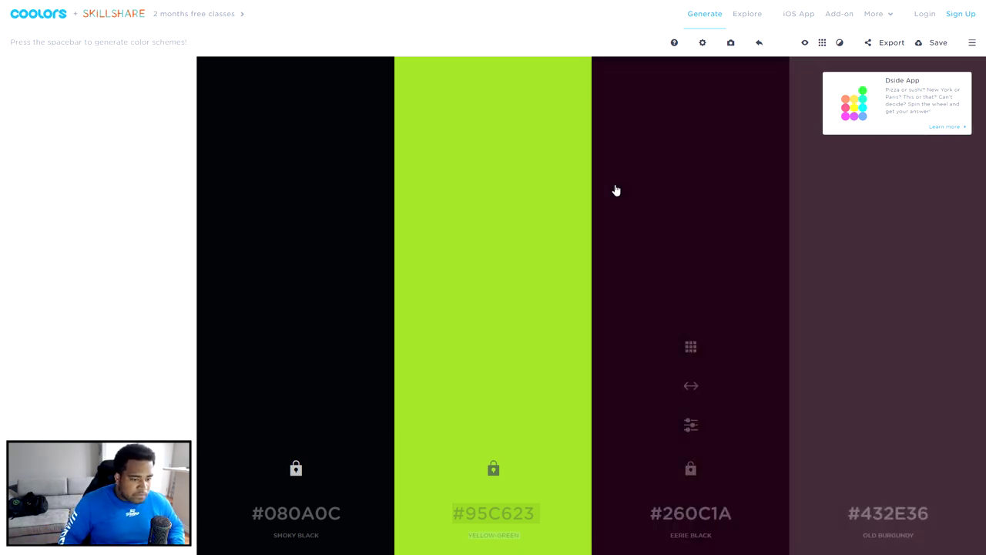
key(space)
key(space)
key(space)
key(space)
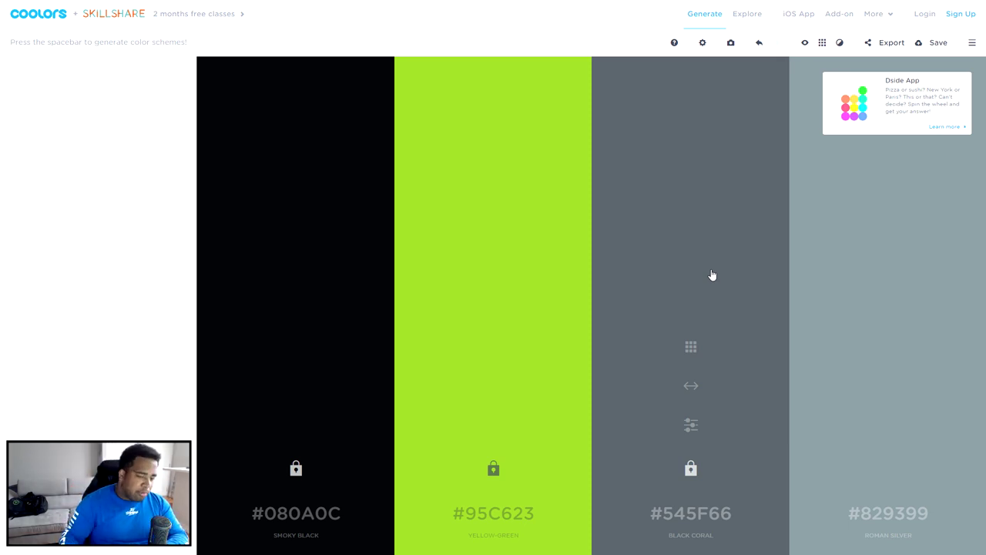
Capture the palette swatches with Lightshot, copy the image, and exit full screen
key(Print)
drag(0, 337, 805, 551)
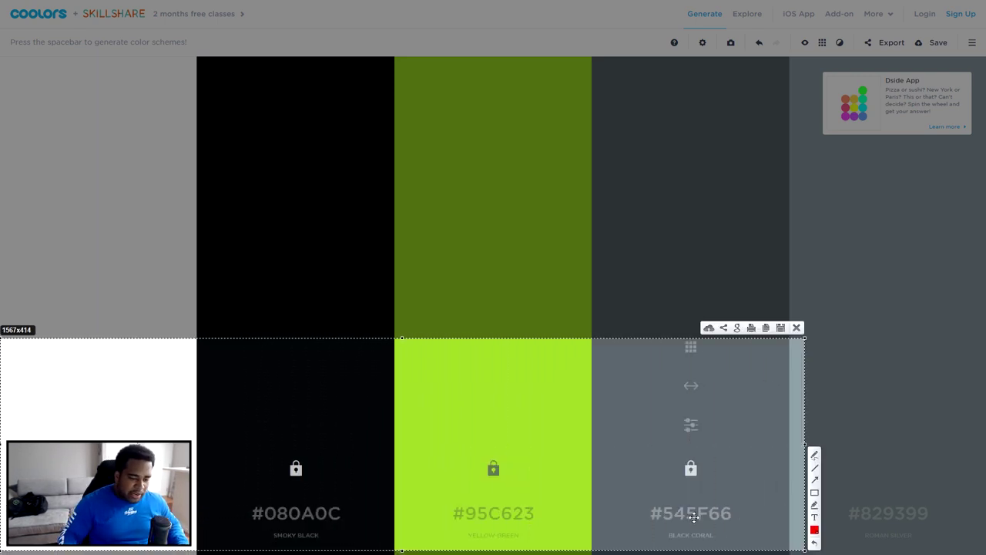
key(ctrl+c)
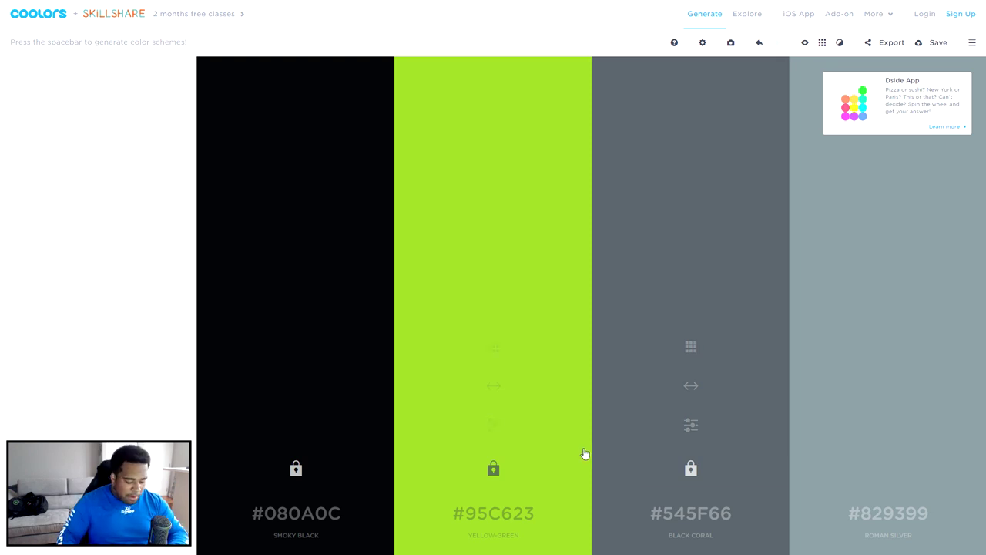
key(F11)
In Illustrator, hide the red Logo Exemple layer to show the black A
click(616, 545)
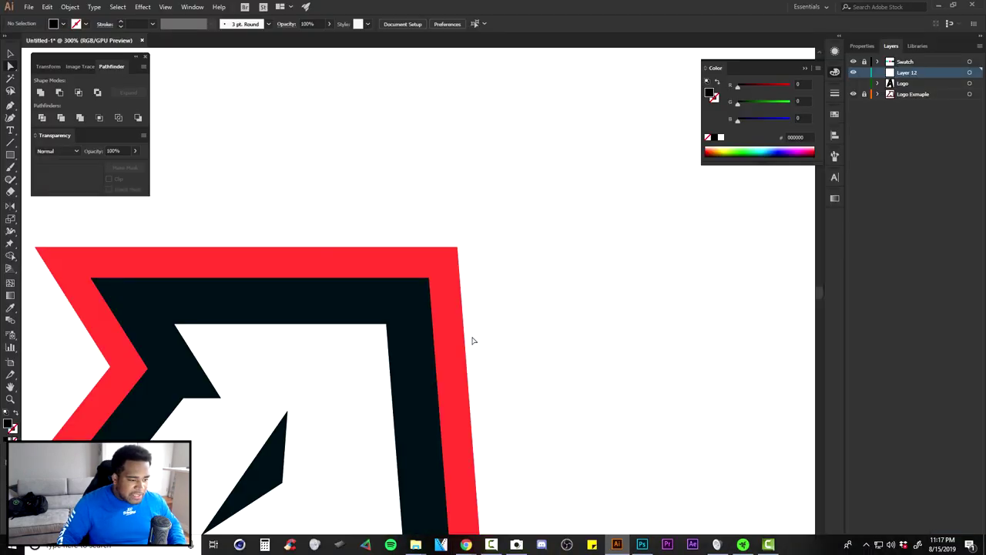
scroll(550, 334, down, 3)
scroll(543, 307, down, 2)
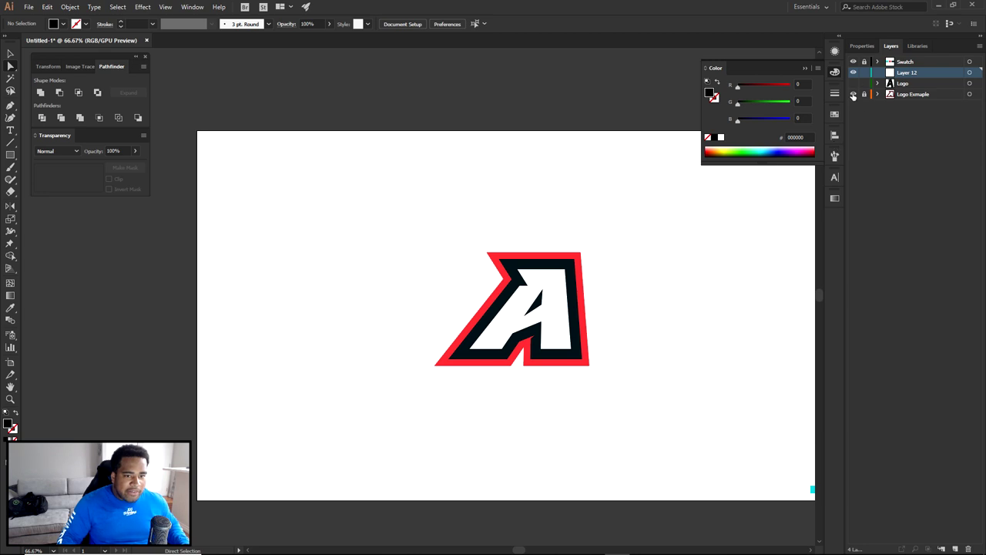
click(853, 83)
scroll(342, 464, up, 2)
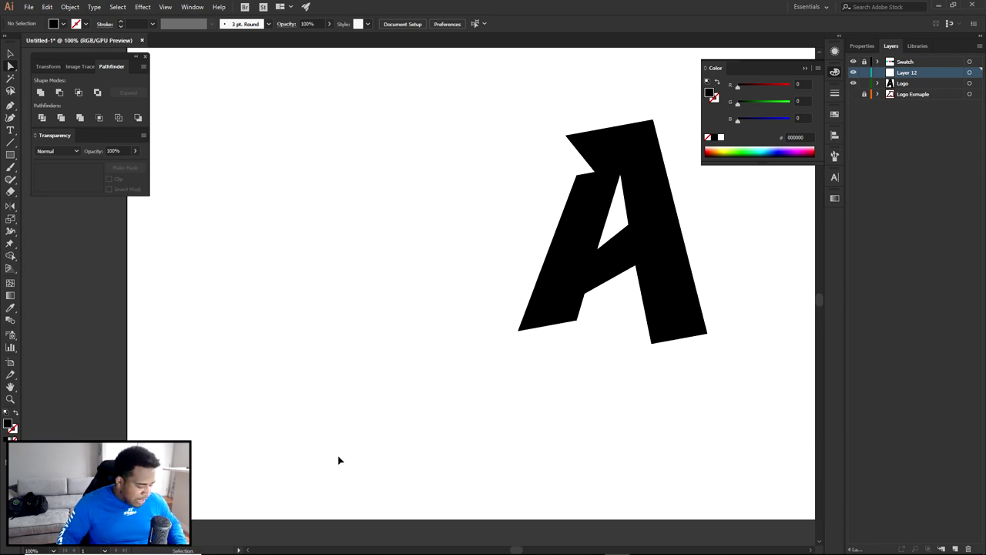
Paste the Coolors palette image, shrink it and place it below the A
key(ctrl+v)
drag(733, 248, 373, 388)
key(v)
drag(44, 418, 377, 448)
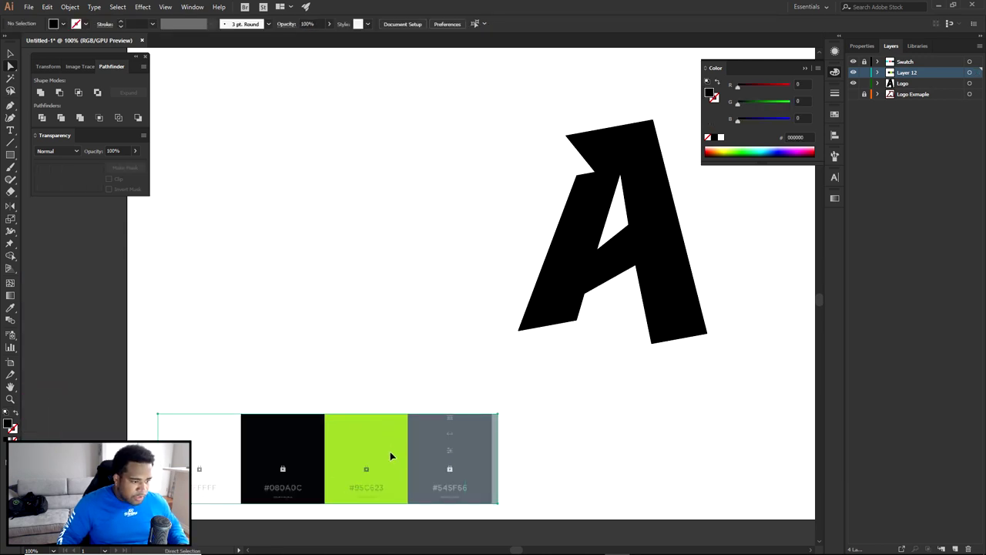
Lock Layer 12 and duplicate the Logo layer as Logo copy
click(877, 73)
click(877, 73)
click(864, 71)
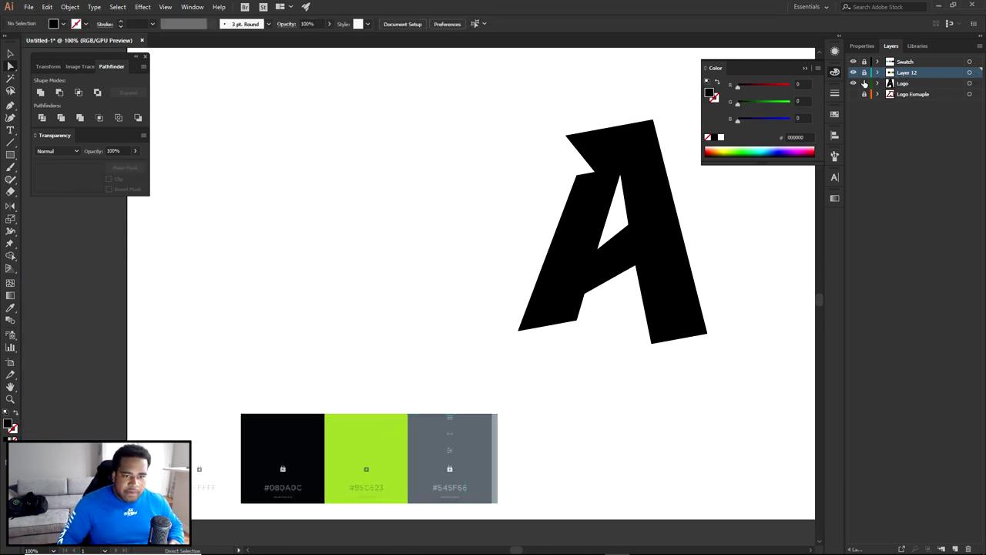
click(952, 82)
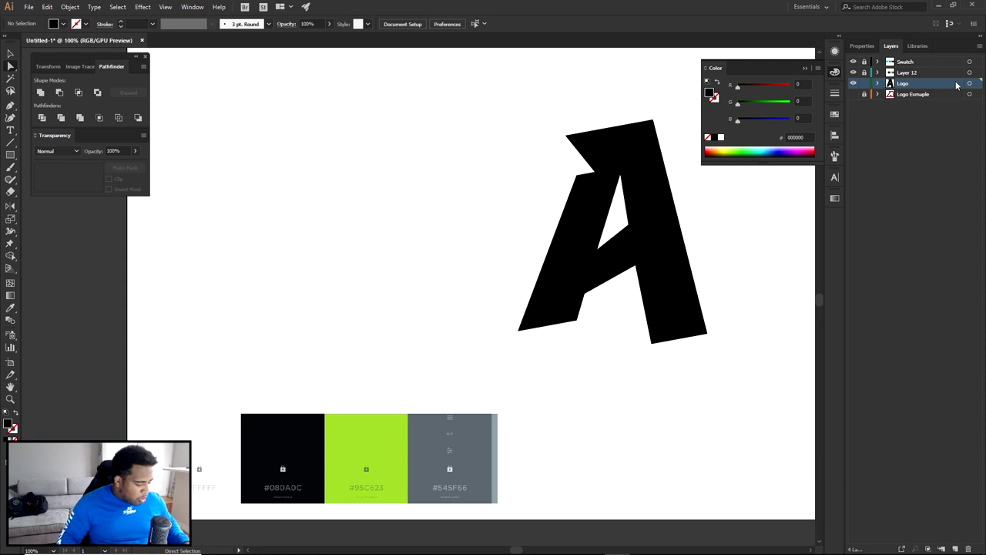
click(948, 86)
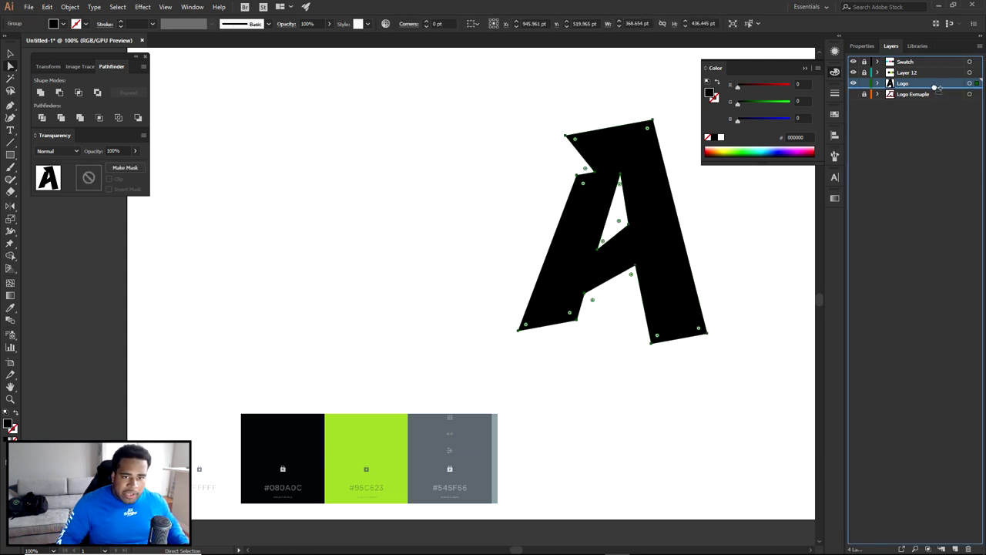
drag(935, 87, 935, 92)
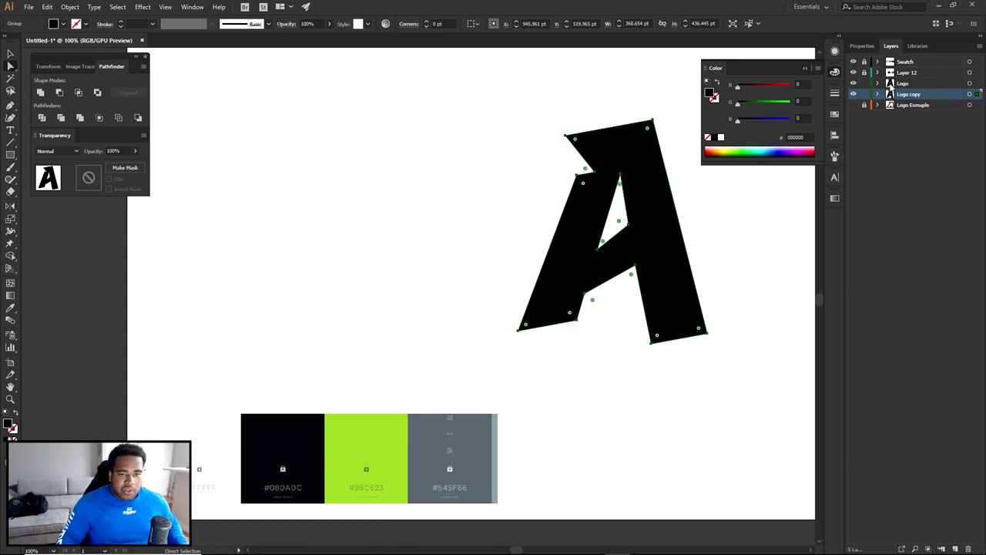
click(969, 84)
Give the original A on the Logo layer a pure white #ffffff fill
double_click(10, 423)
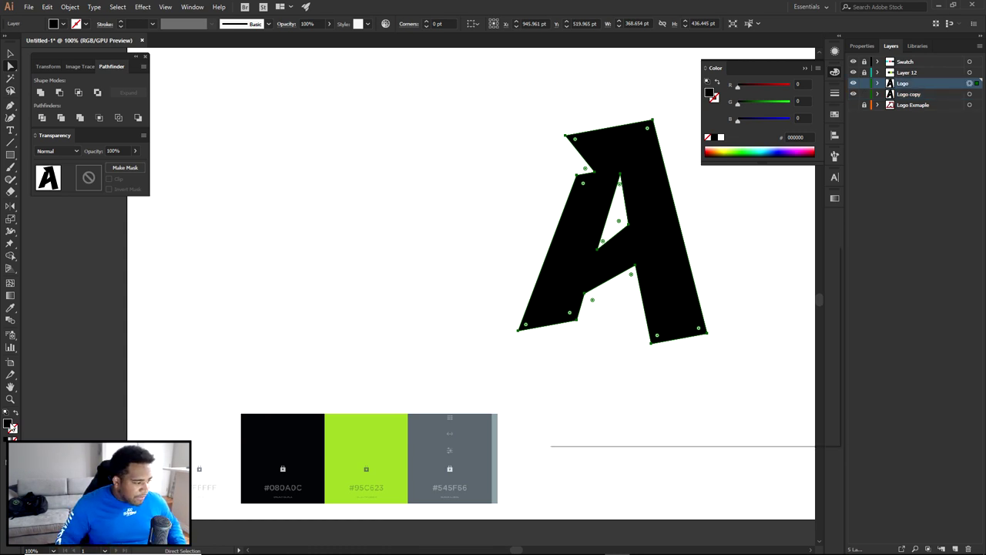
click(560, 285)
click(764, 315)
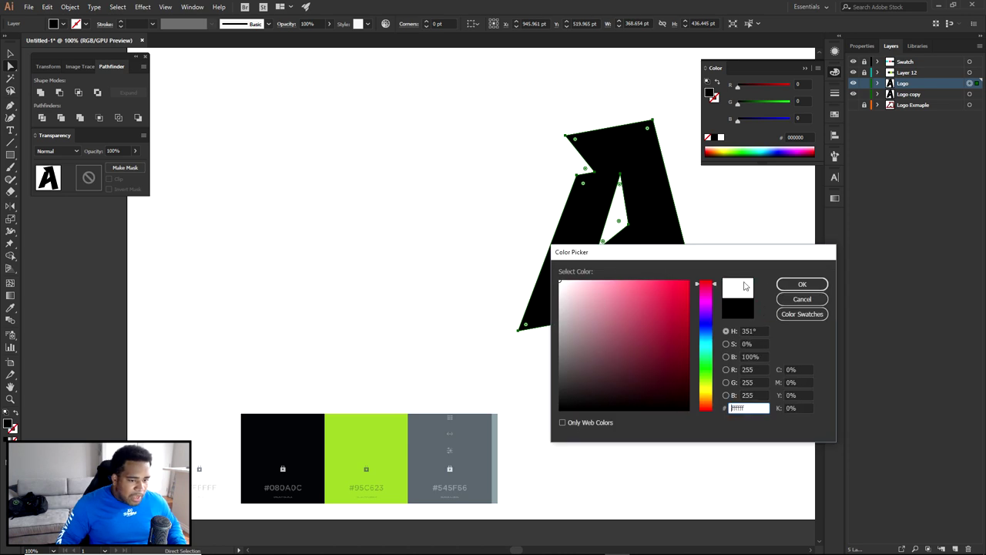
click(802, 285)
Remove the Logo copy A's fill and give it a thin black outline
click(970, 94)
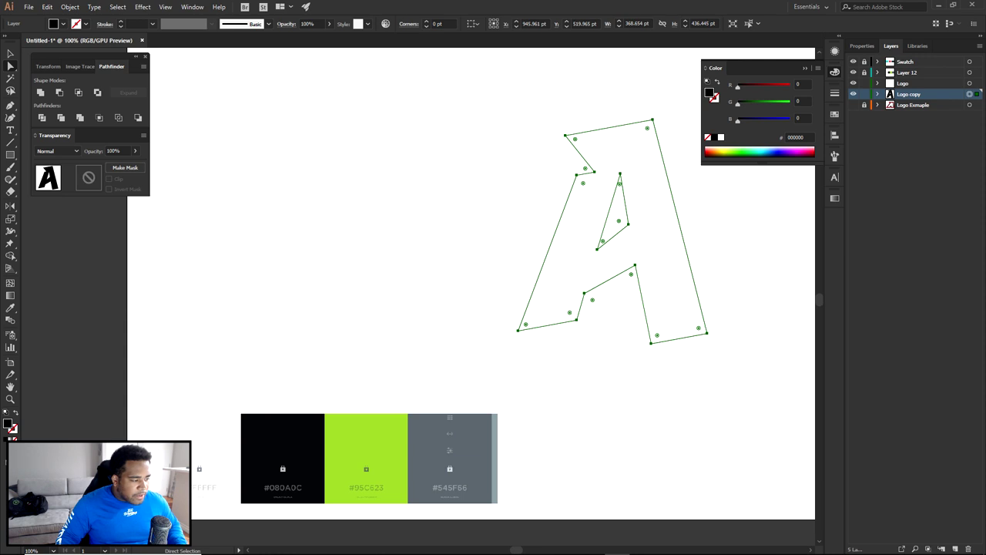
key(slash)
click(15, 431)
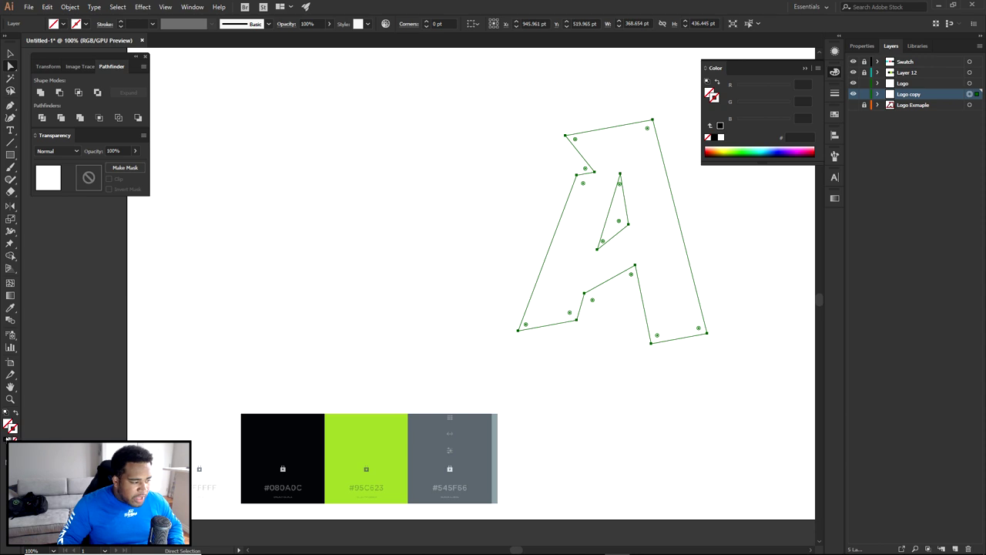
key(ctrl+z)
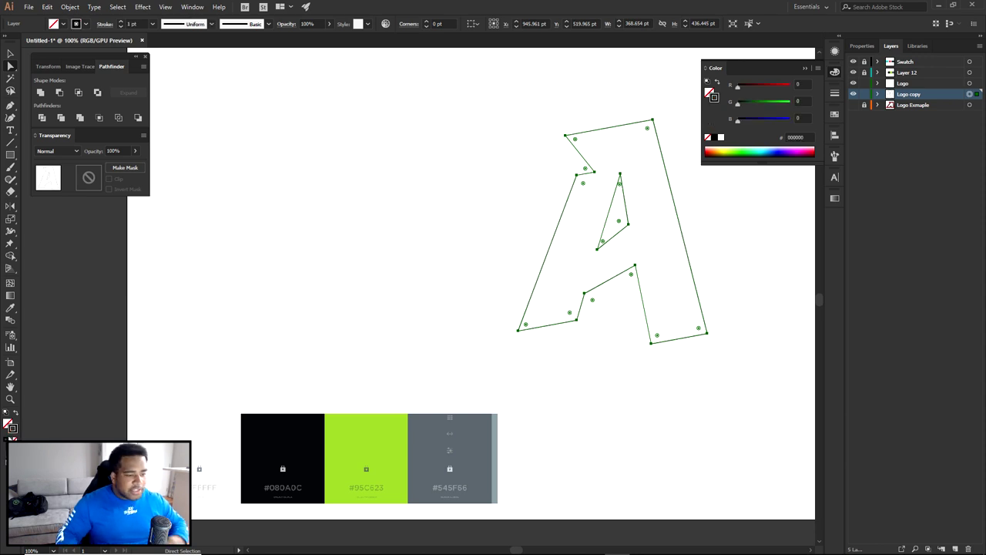
In the Stroke panel, align the stroke to outside and set its weight to 10 pt
click(192, 9)
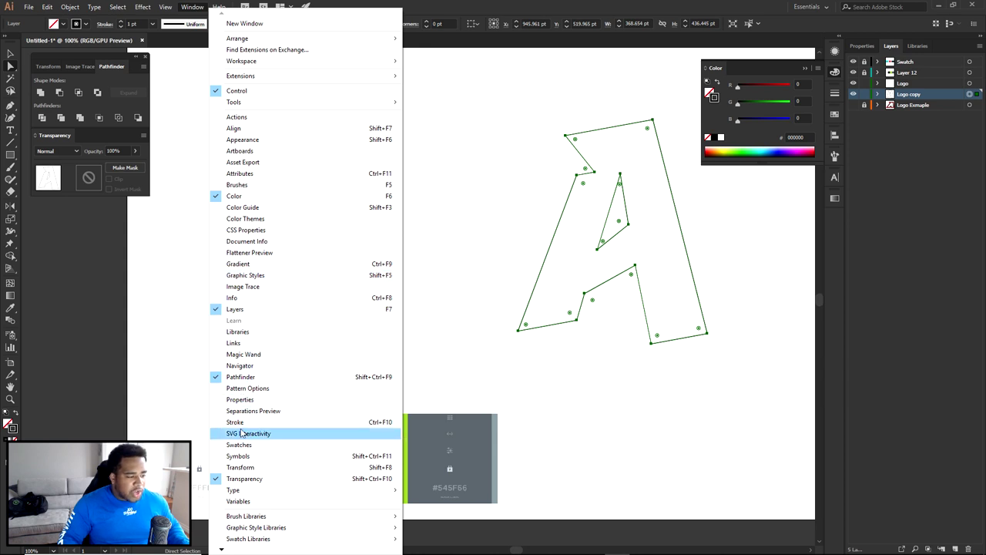
click(235, 422)
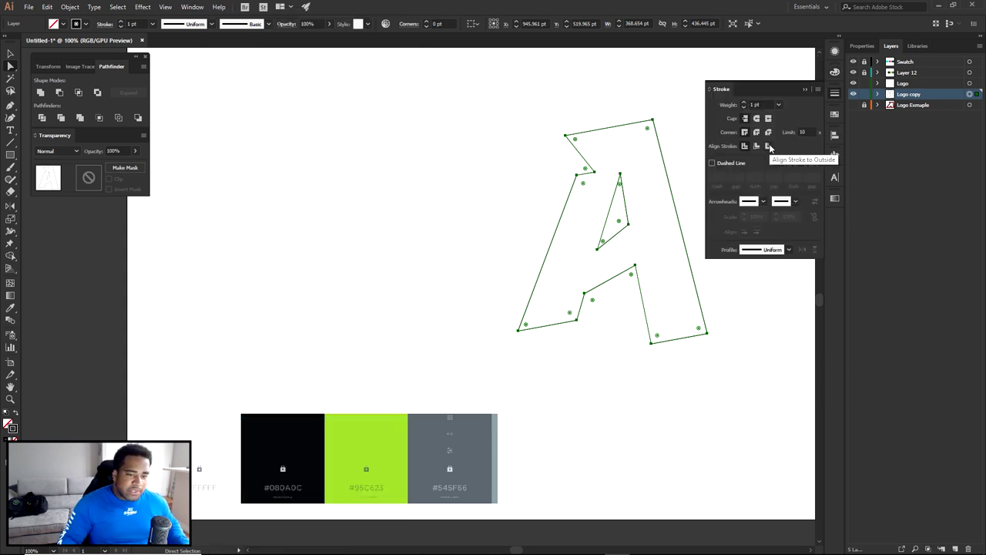
click(769, 147)
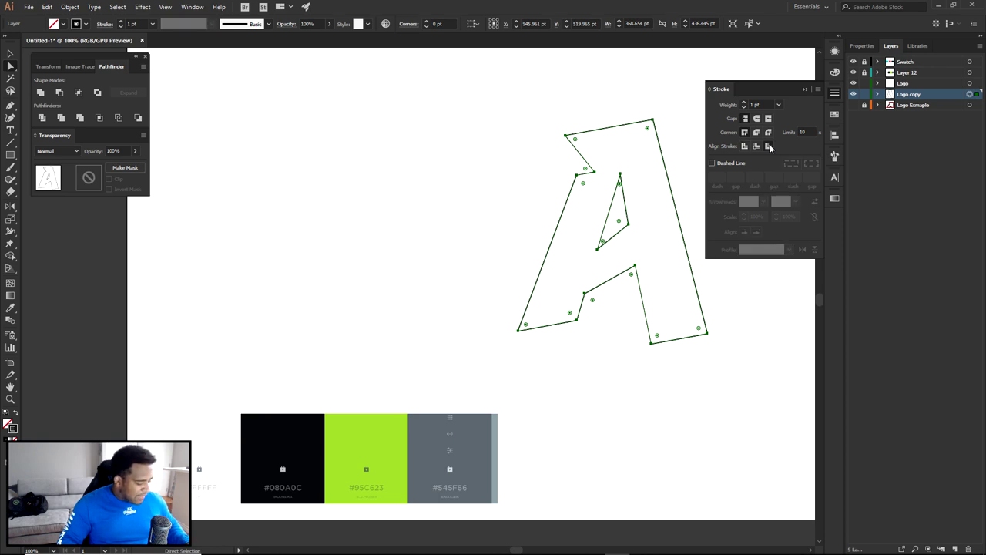
double_click(751, 104)
text(10)
key(Return)
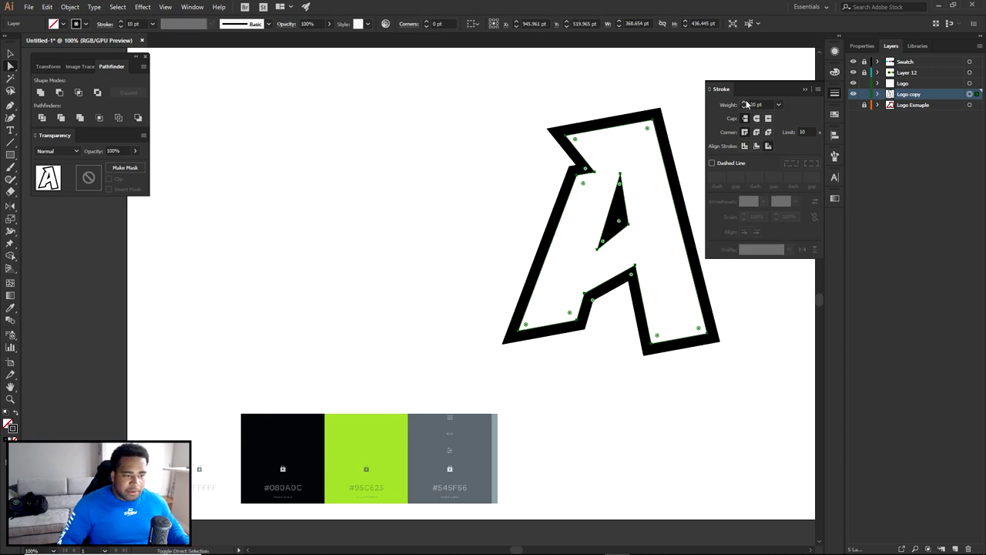
Adjust the stroke weight with the spinner, settling on 30 pt
click(744, 102)
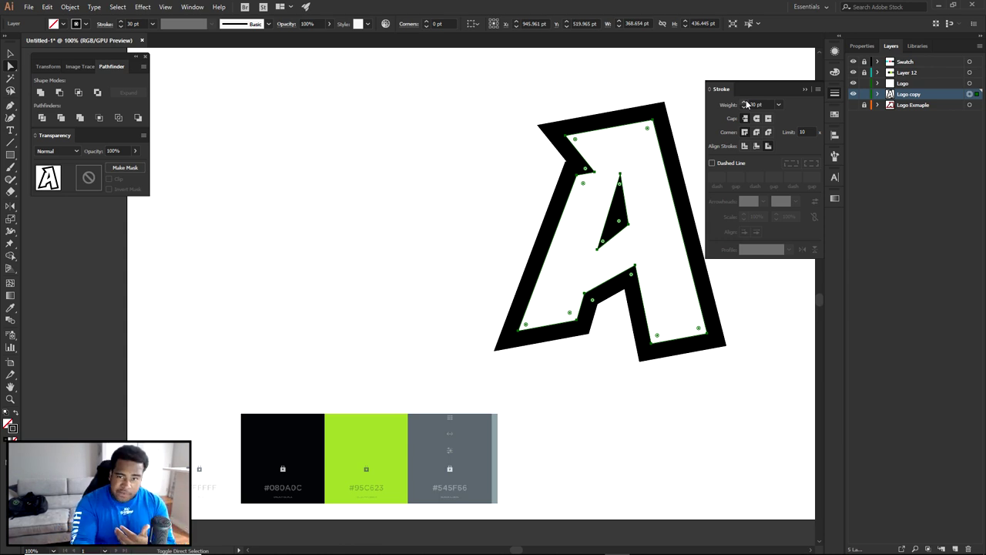
click(745, 107)
click(745, 107)
click(745, 107)
click(745, 107)
click(745, 107)
click(745, 107)
click(745, 107)
click(745, 108)
click(745, 107)
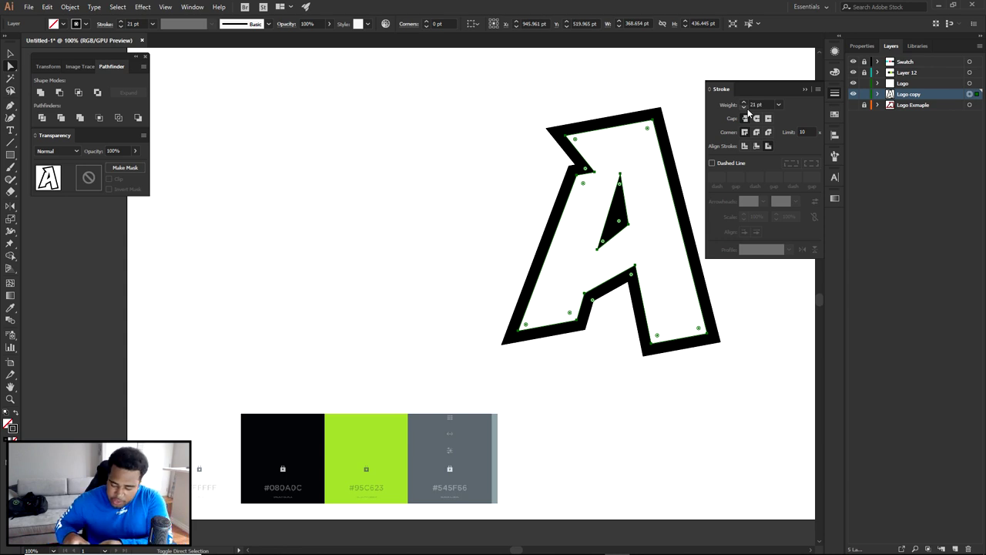
click(745, 108)
click(745, 107)
click(745, 107)
click(745, 107)
click(745, 107)
click(745, 108)
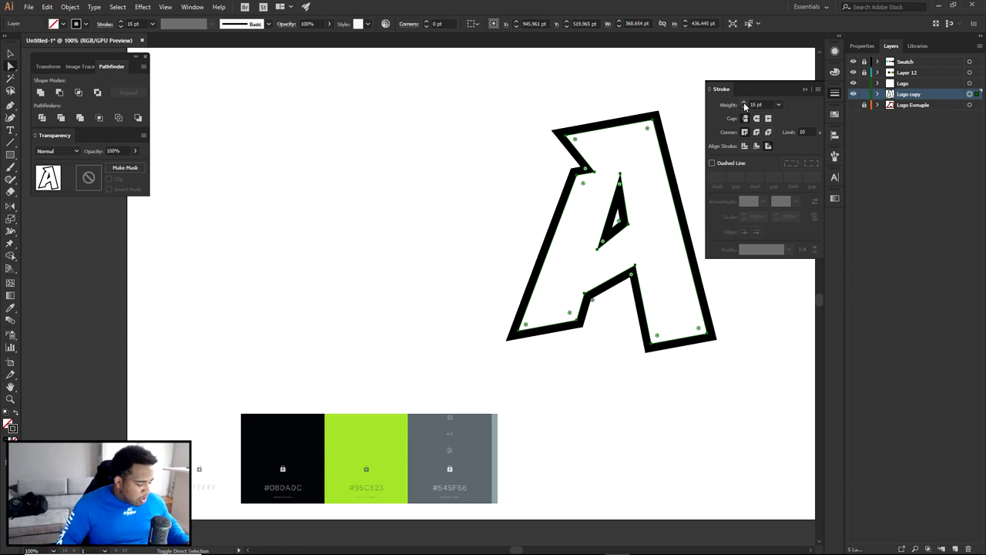
click(745, 103)
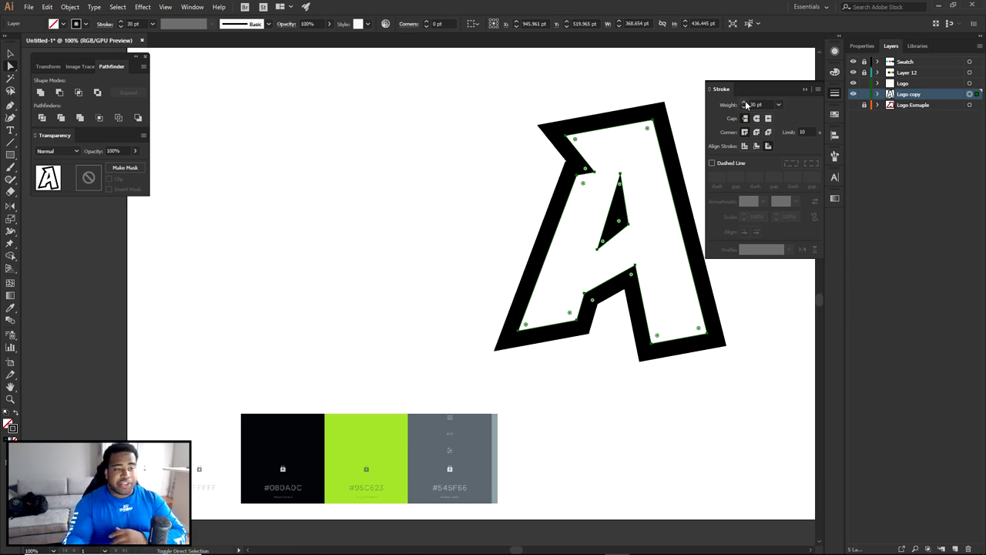
drag(665, 116, 620, 104)
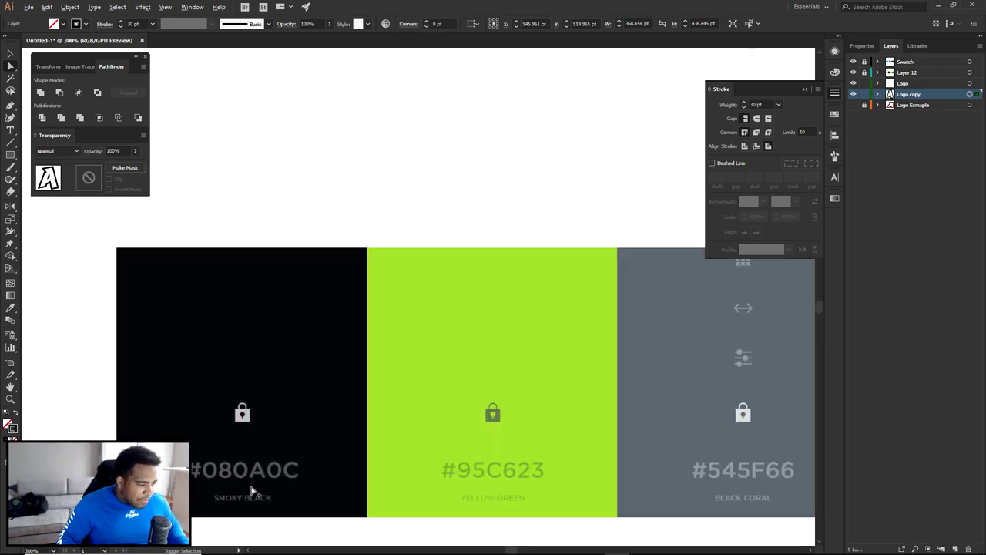
scroll(235, 483, up, 4)
double_click(13, 430)
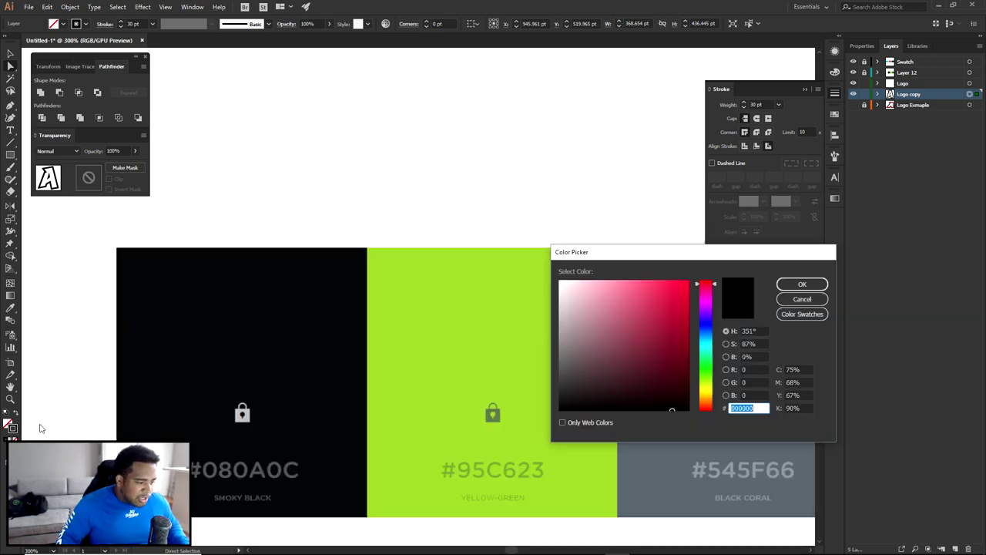
text(080a0c)
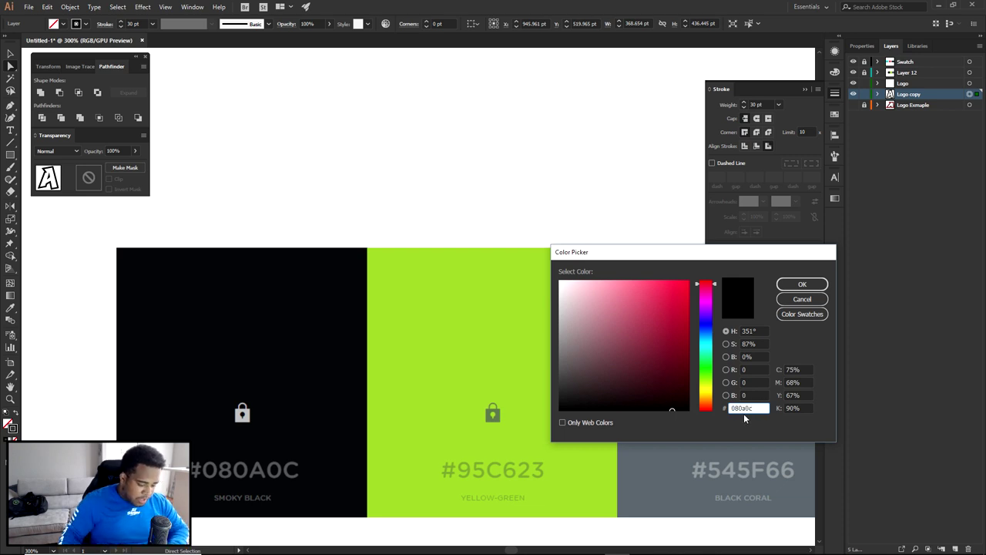
click(802, 284)
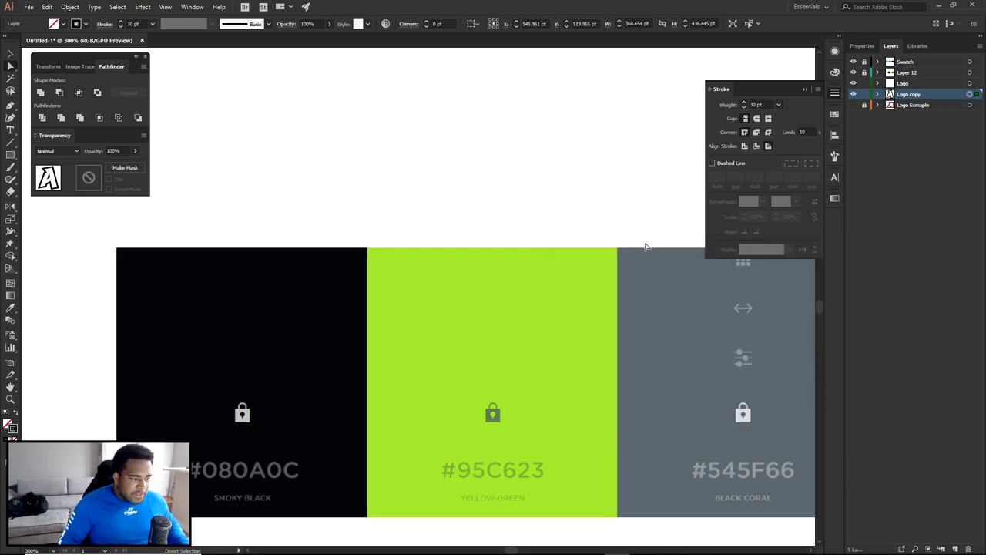
scroll(380, 399, down, 2)
scroll(381, 399, up, 4)
scroll(380, 399, right, 5)
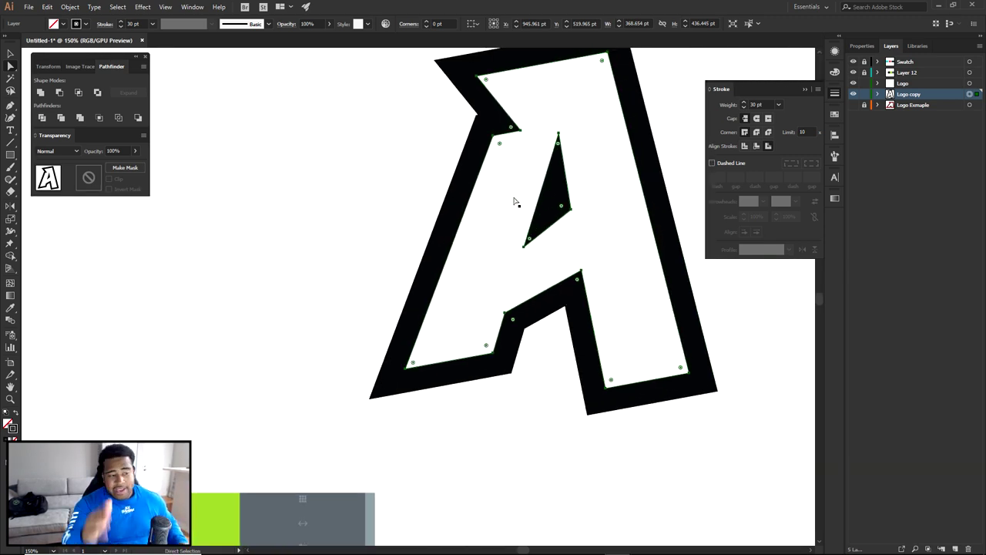
scroll(402, 331, down, 4)
scroll(403, 331, left, 5)
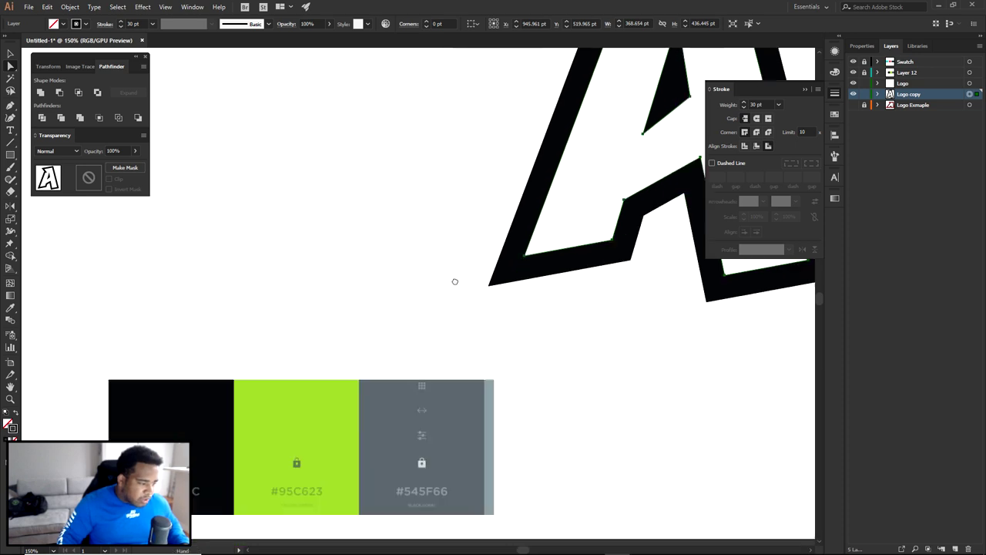
scroll(207, 476, up, 3)
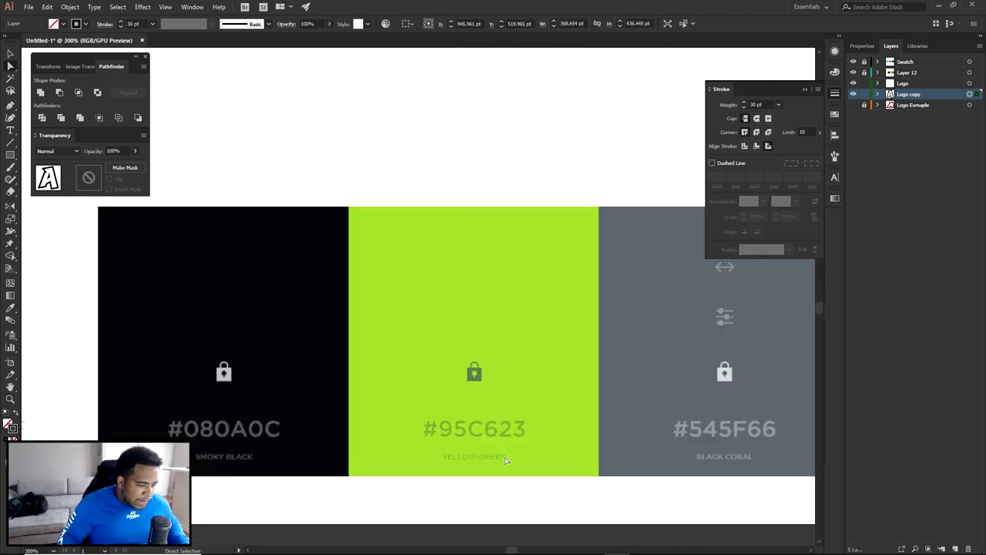
scroll(506, 460, right, 1)
scroll(508, 460, down, 2)
scroll(374, 434, up, 5)
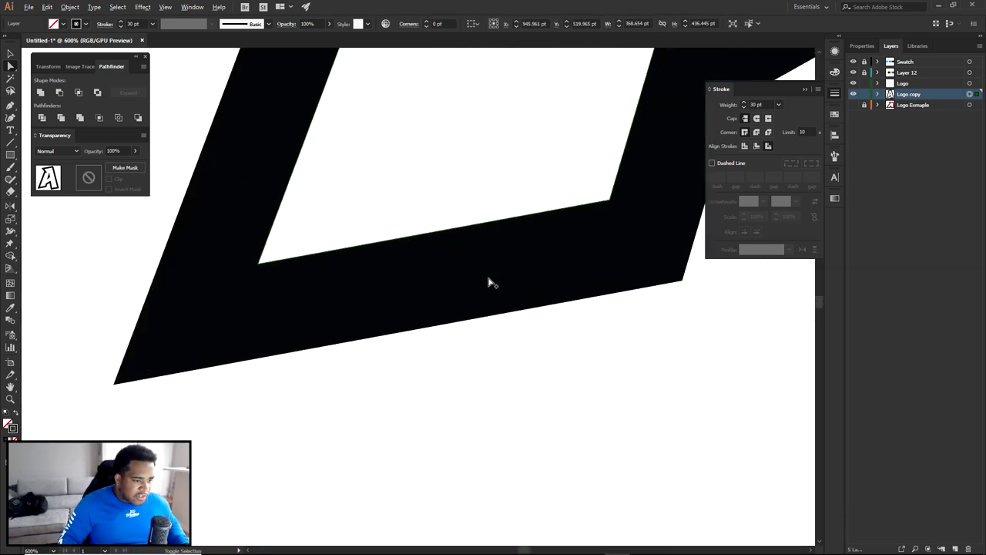
scroll(490, 283, up, 5)
Add a new Layer 14 and set the fill colour to pure black
click(956, 548)
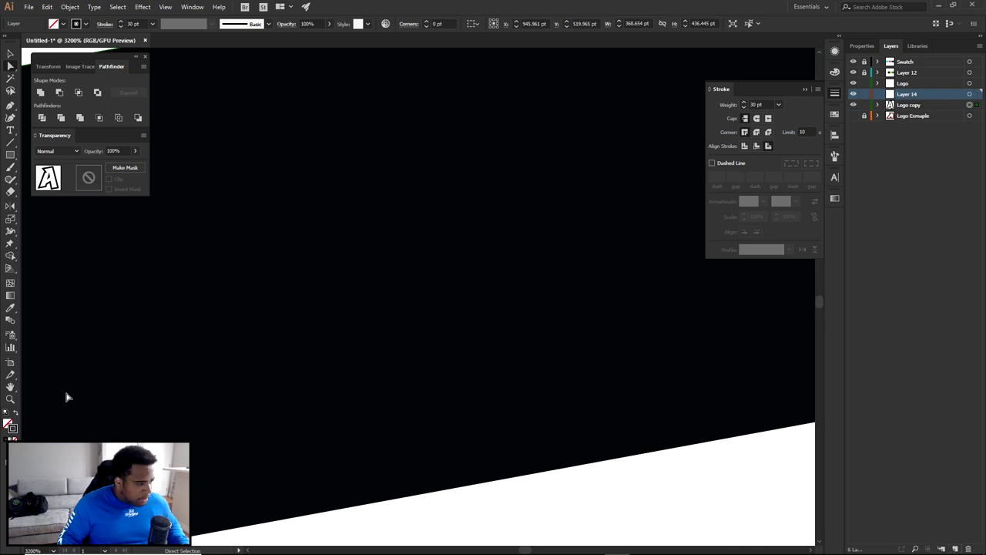
click(12, 429)
click(74, 407)
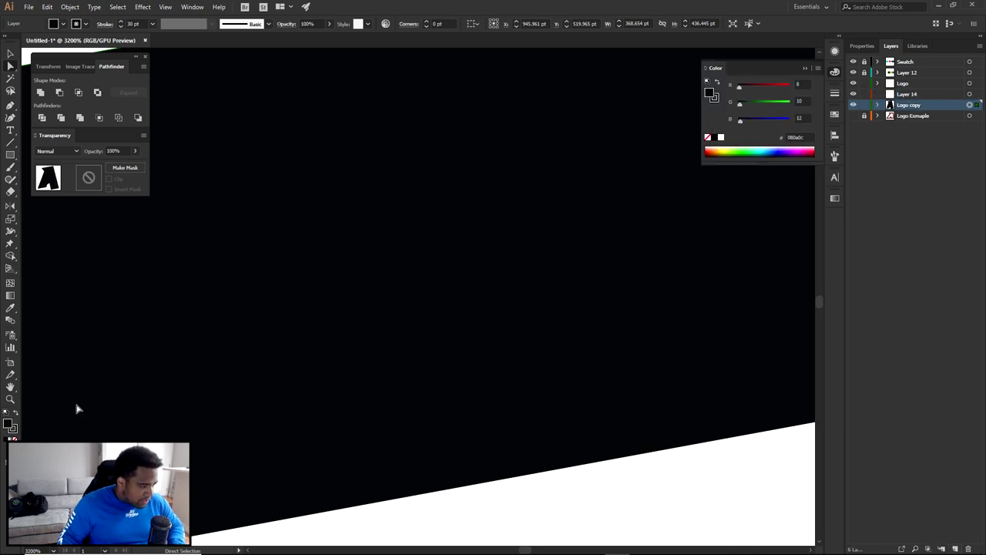
double_click(8, 425)
drag(568, 398, 560, 409)
click(802, 284)
Draw a test rectangle with no outline on the canvas, then delete it
key(m)
drag(438, 205, 535, 321)
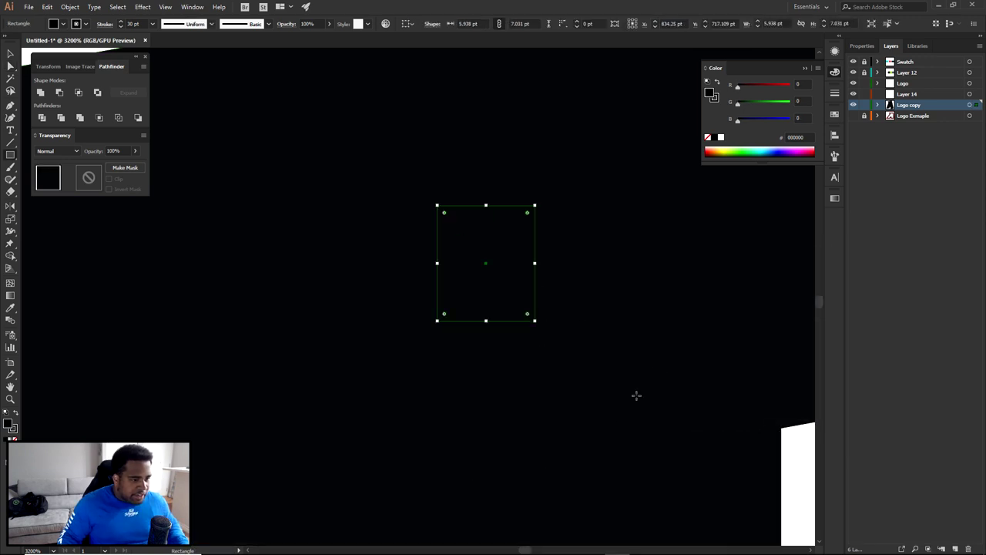
click(14, 428)
click(14, 438)
key(a)
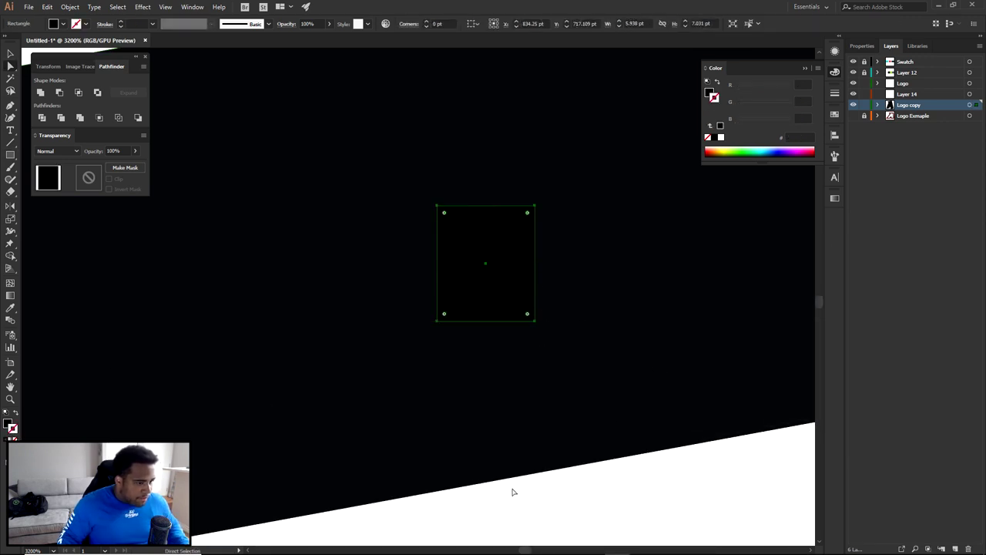
click(511, 488)
click(477, 270)
key(Delete)
Duplicate the outlined A artwork into a new Logo copy 2 layer
scroll(482, 279, down, 9)
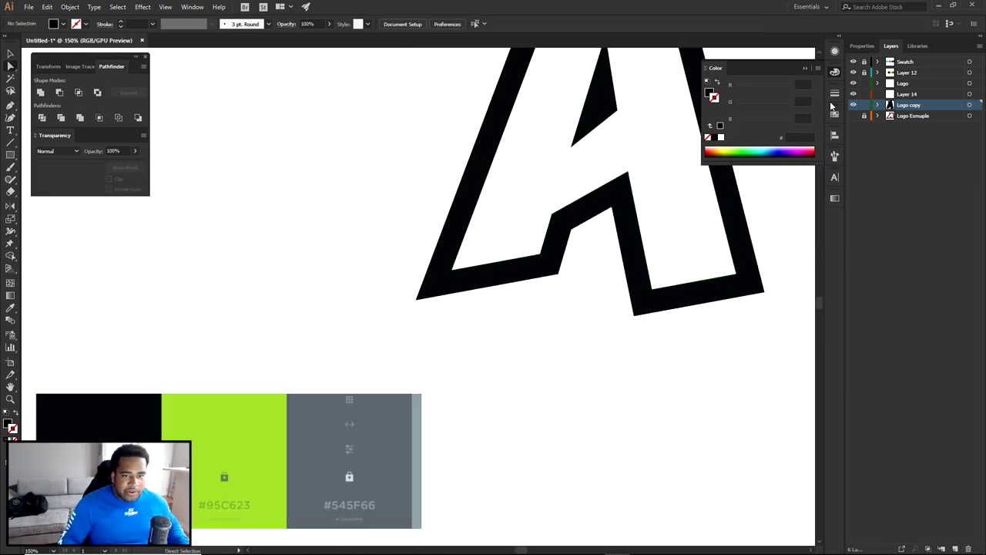
click(969, 104)
key(ctrl+1)
Give the duplicated A logo a 50 pt stroke weight
click(973, 117)
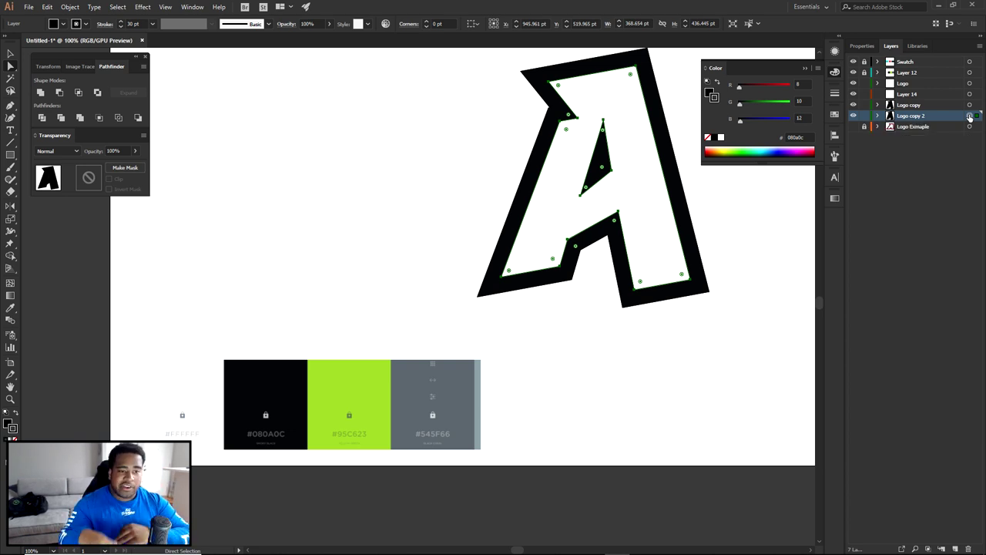
click(836, 93)
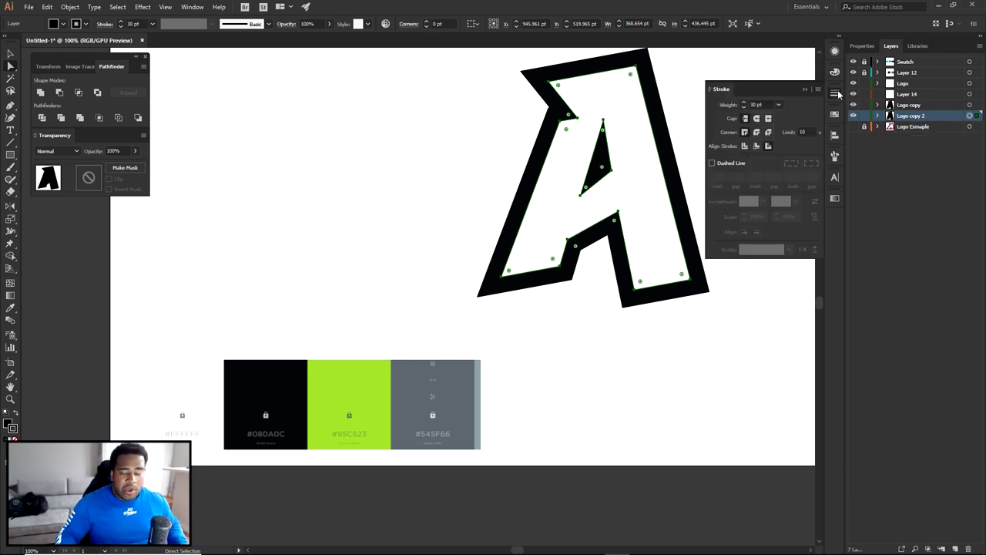
click(744, 103)
click(744, 104)
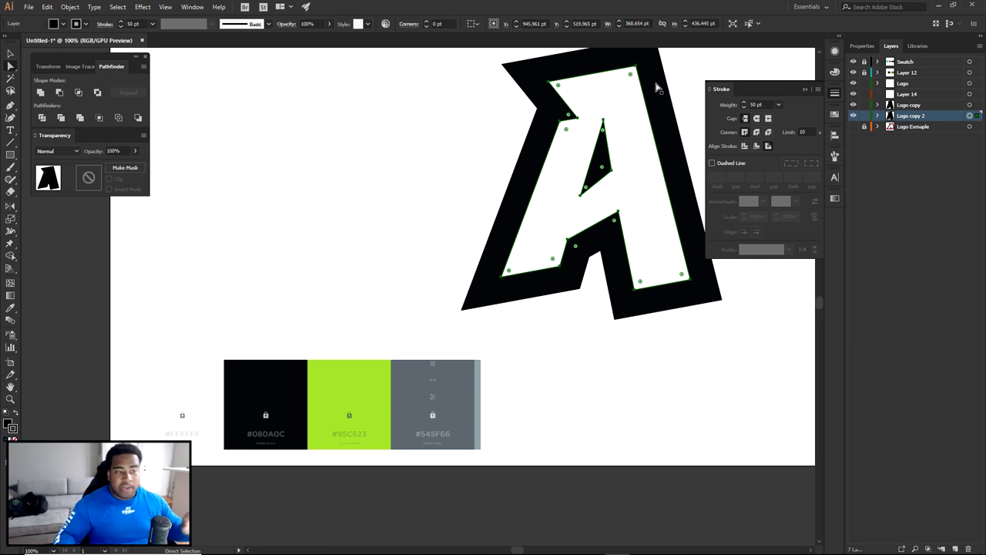
Change the copied A's stroke colour to lime green #95C623
scroll(338, 431, up, 3)
double_click(13, 429)
text(95c623)
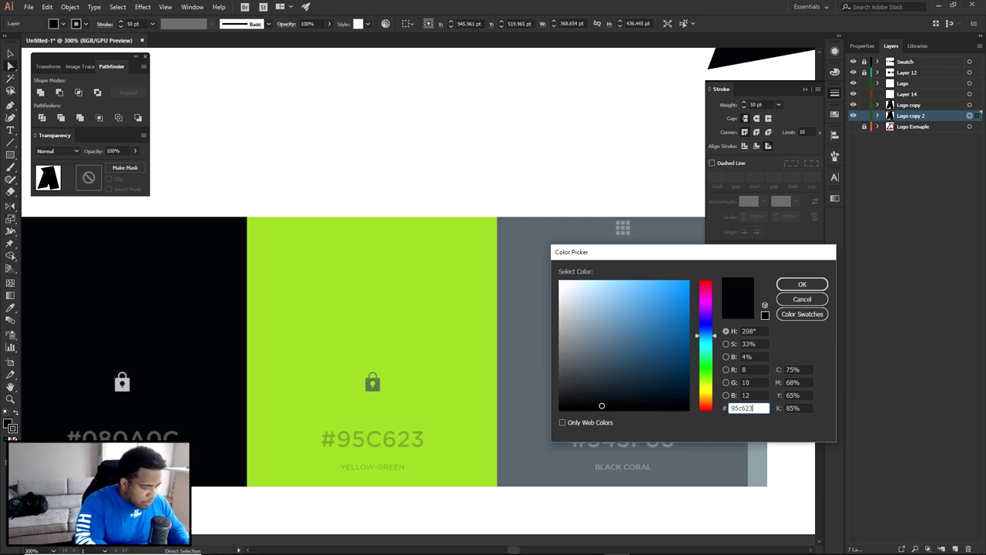
key(Return)
Set the copied A's fill to None and deselect to check the green outer border
alt+scroll(531, 391, down, 5)
drag(630, 342, 490, 364)
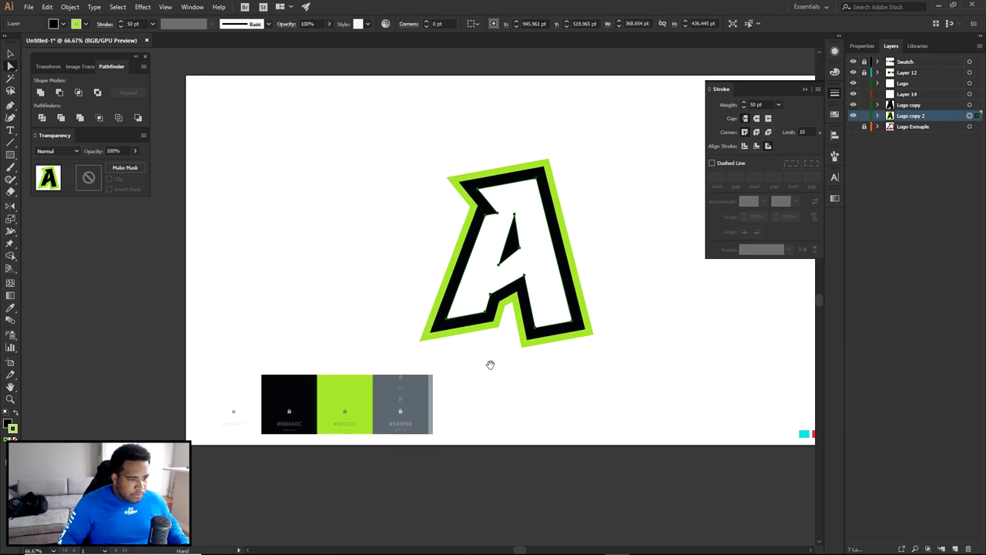
alt+scroll(520, 342, up, 1)
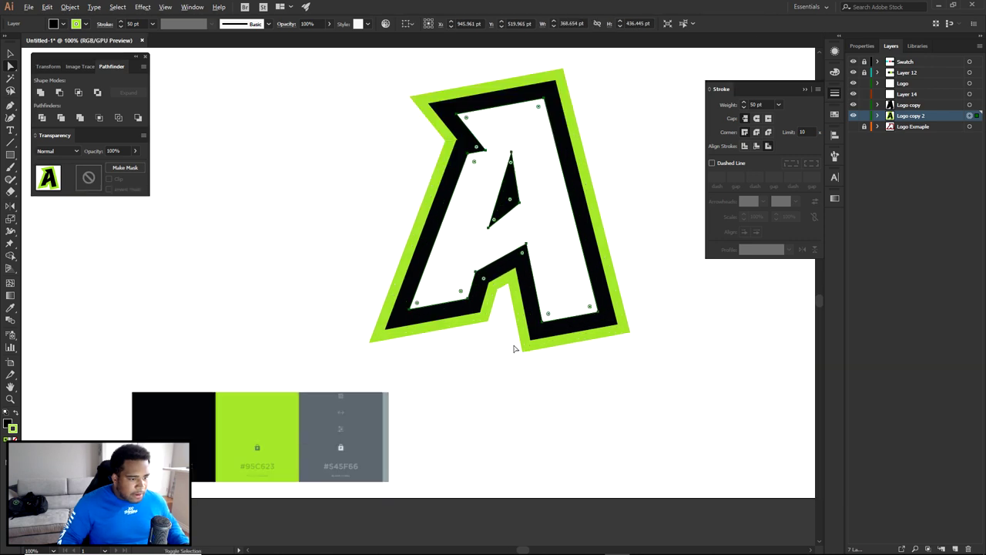
click(14, 436)
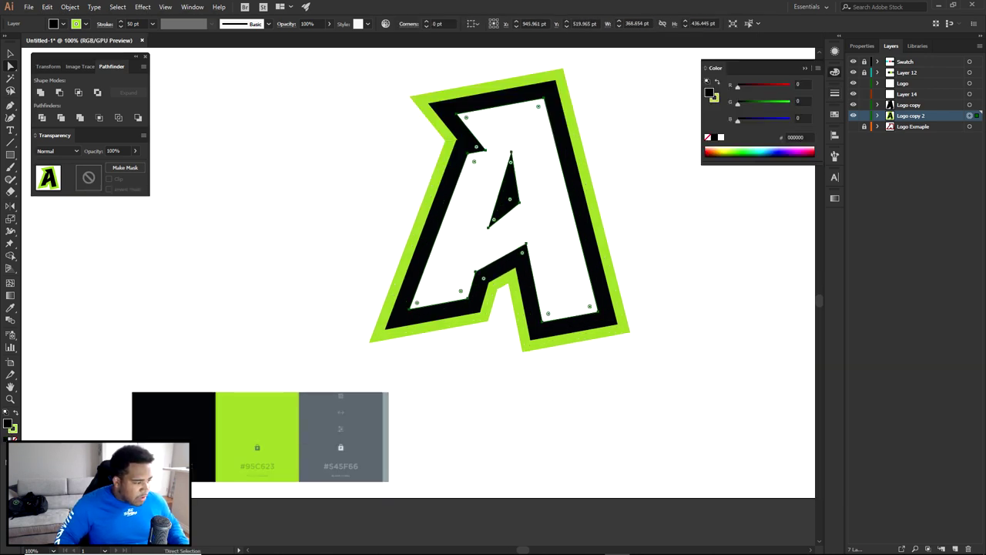
click(327, 308)
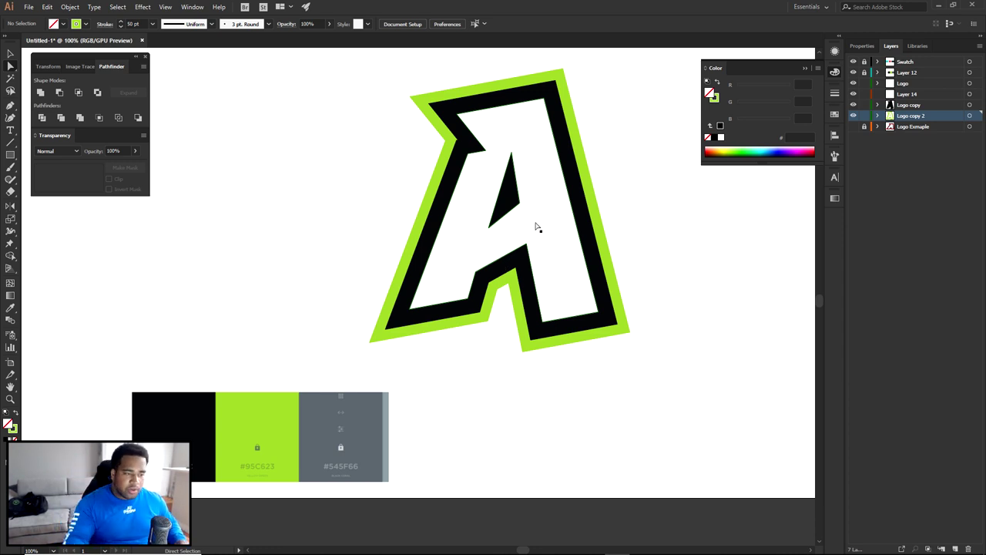
Hide the colour palette blocks and the small corner colour squares
key(ctrl+minus)
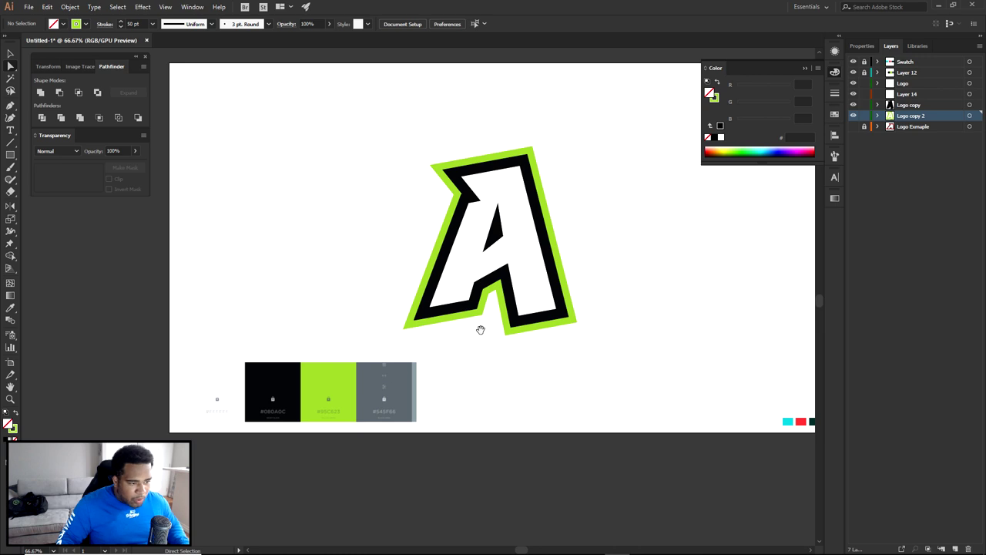
scroll(480, 336, right, 2)
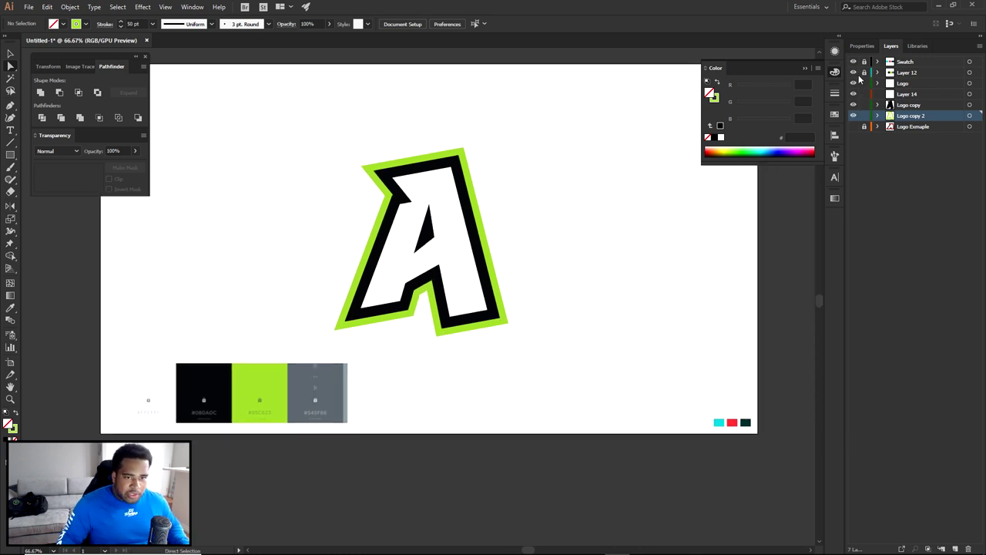
click(853, 72)
click(853, 61)
Select the whole green-outlined A logo and carry it toward the Photoshop stream design
drag(272, 129, 618, 416)
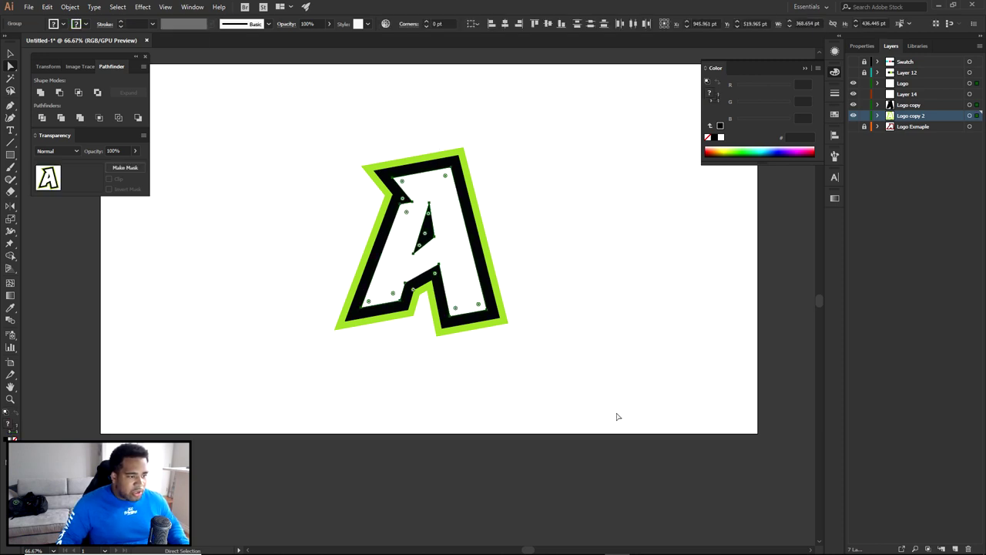
key(v)
drag(447, 202, 454, 312)
key(ctrl+minus)
key(ctrl+minus)
key(ctrl+minus)
key(ctrl+minus)
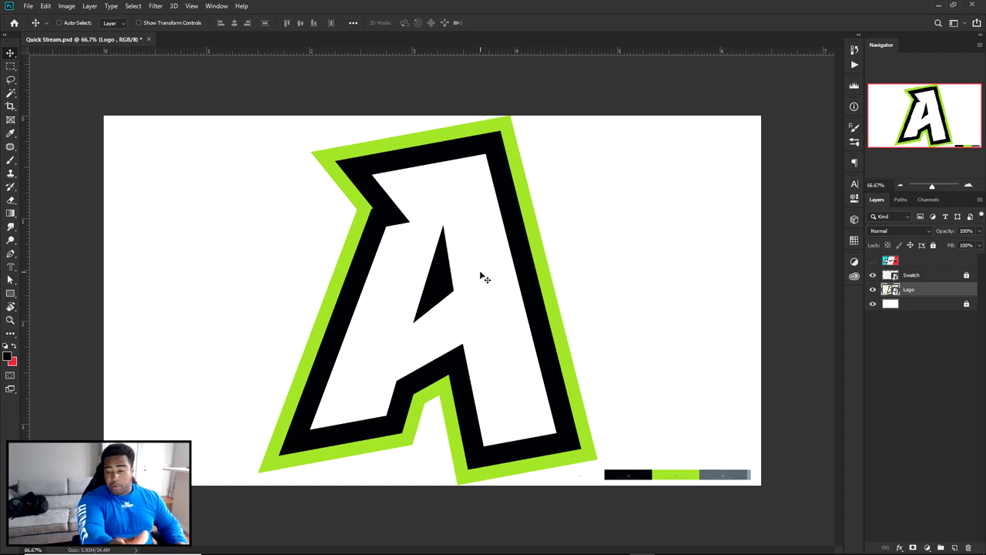
Hide the OFFLINE design group and show the Logo and Swatch layers
drag(872, 289, 873, 275)
click(873, 261)
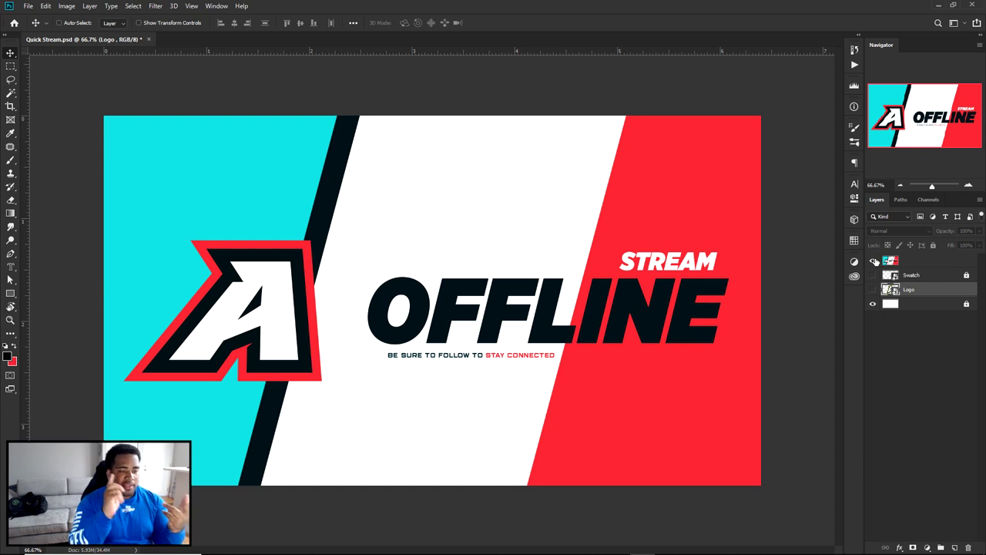
drag(875, 261, 873, 289)
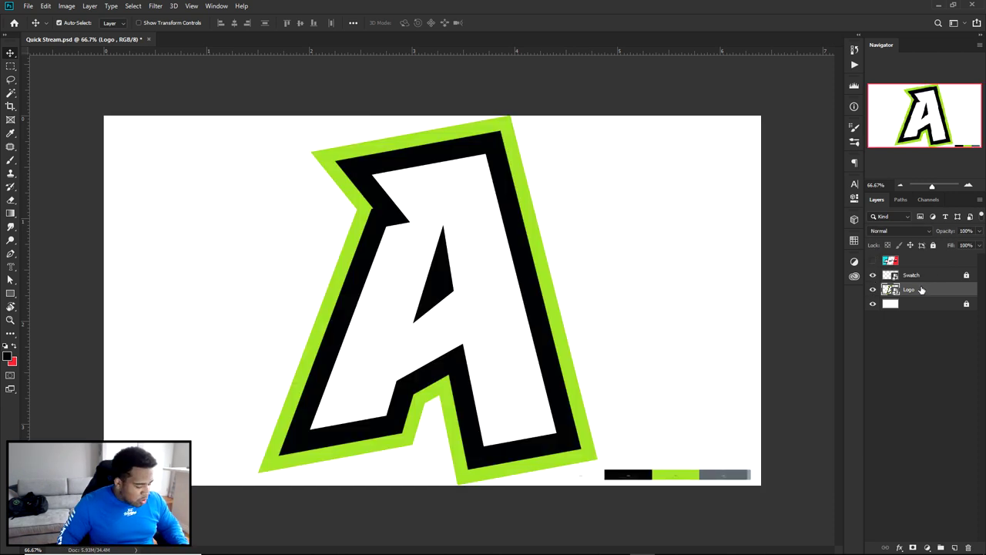
Scale the A logo down and move it to the canvas's left side
key(ctrl+t)
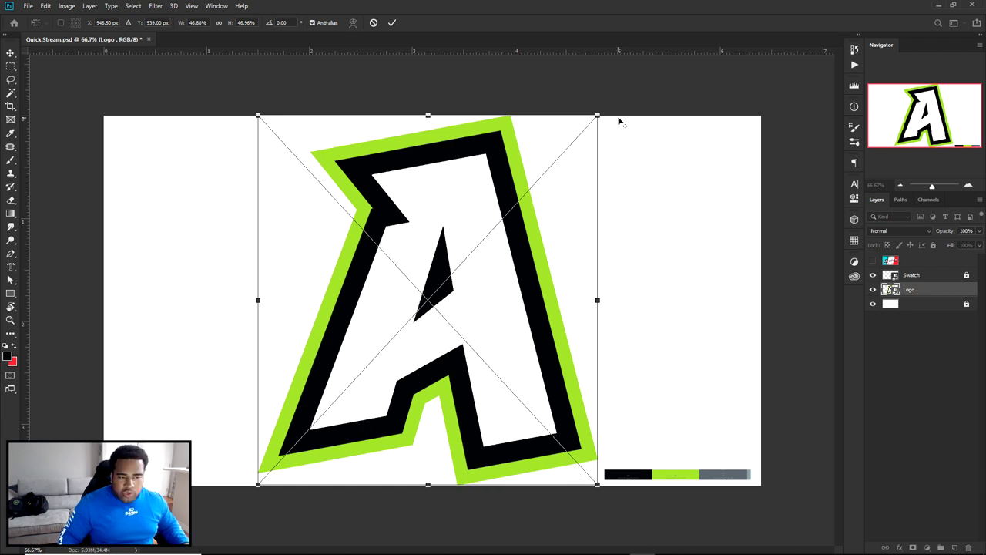
drag(598, 113, 432, 183)
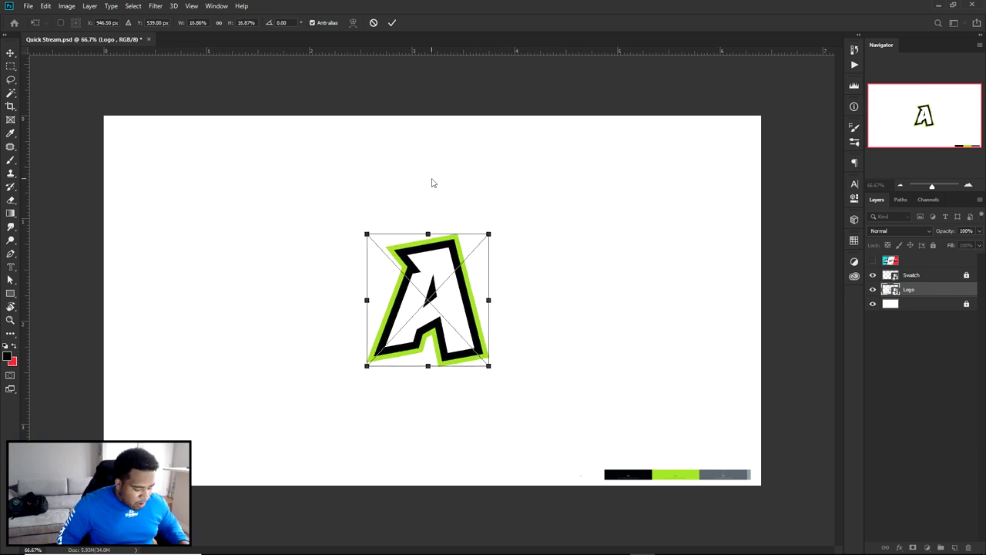
key(Return)
drag(475, 321, 261, 287)
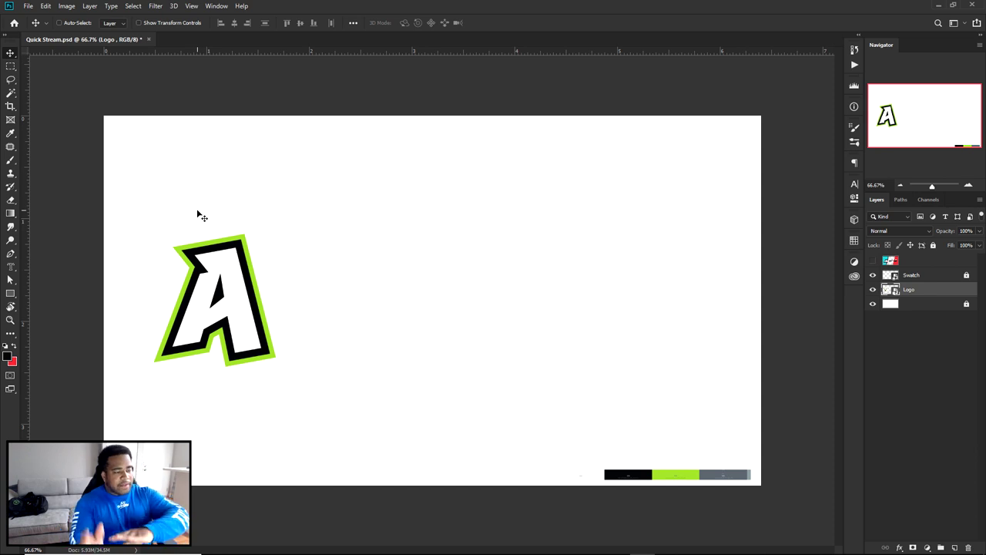
Add a new empty layer directly above the Background layer
click(914, 305)
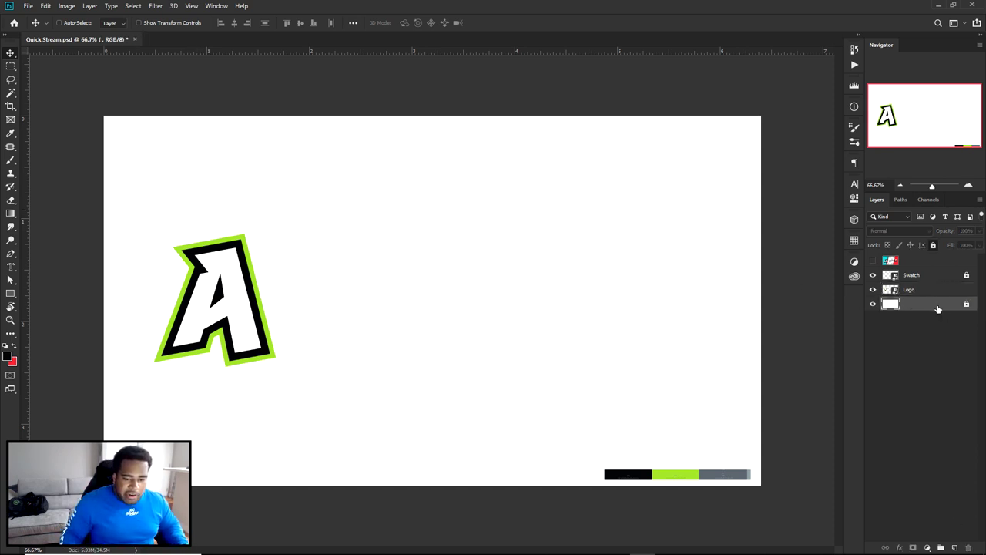
click(954, 547)
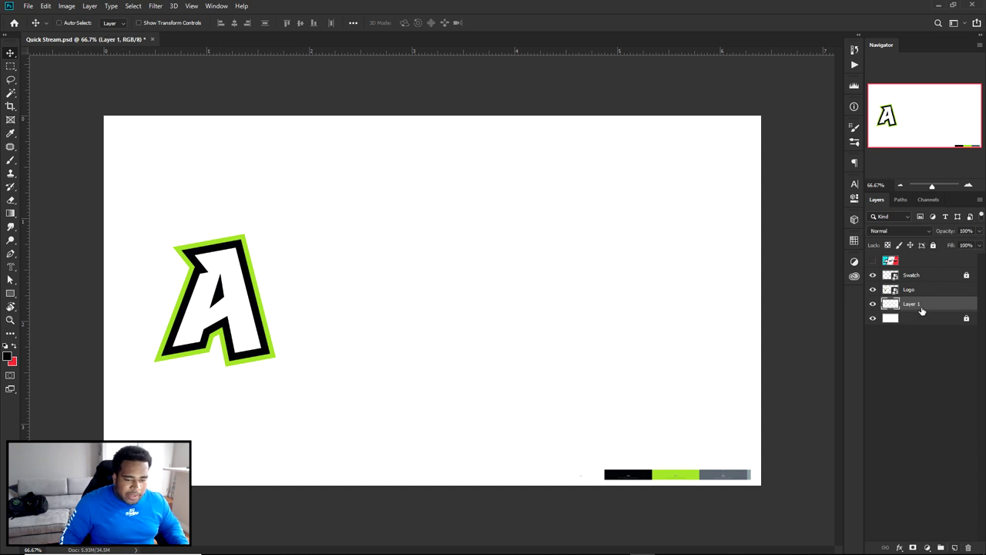
click(10, 66)
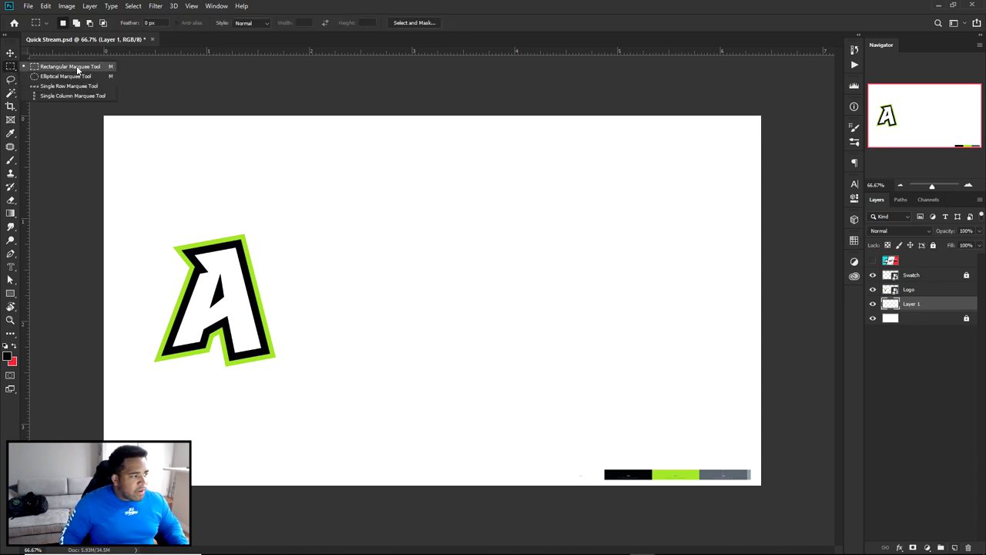